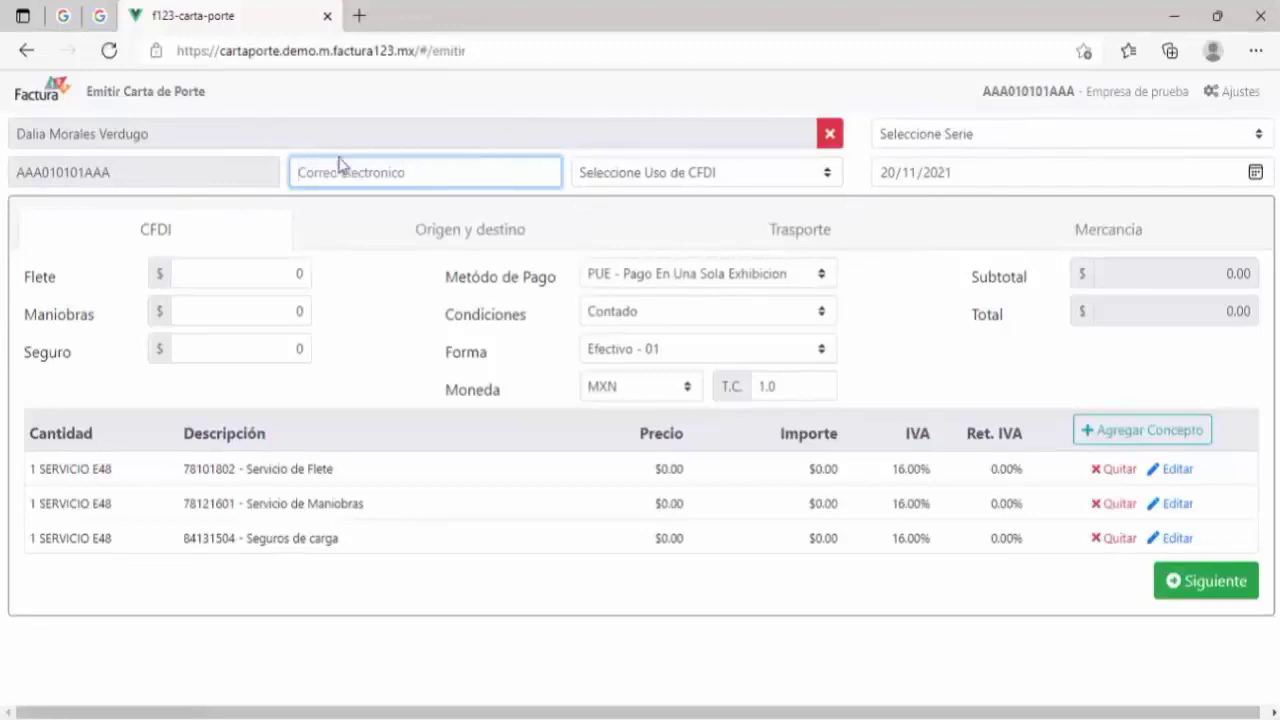
Step: Enter the recipient's e-mail, set CFDI use to P01 - Por definir and series Factura - A786
left_click(363, 173)
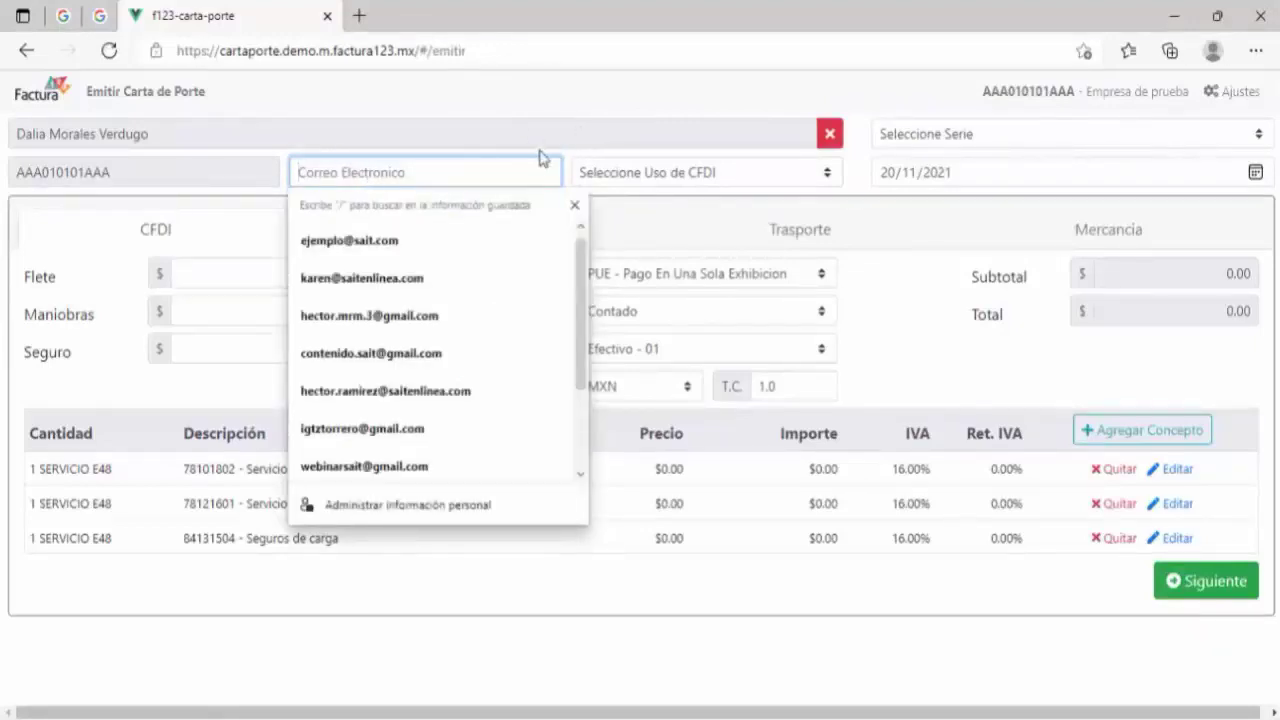
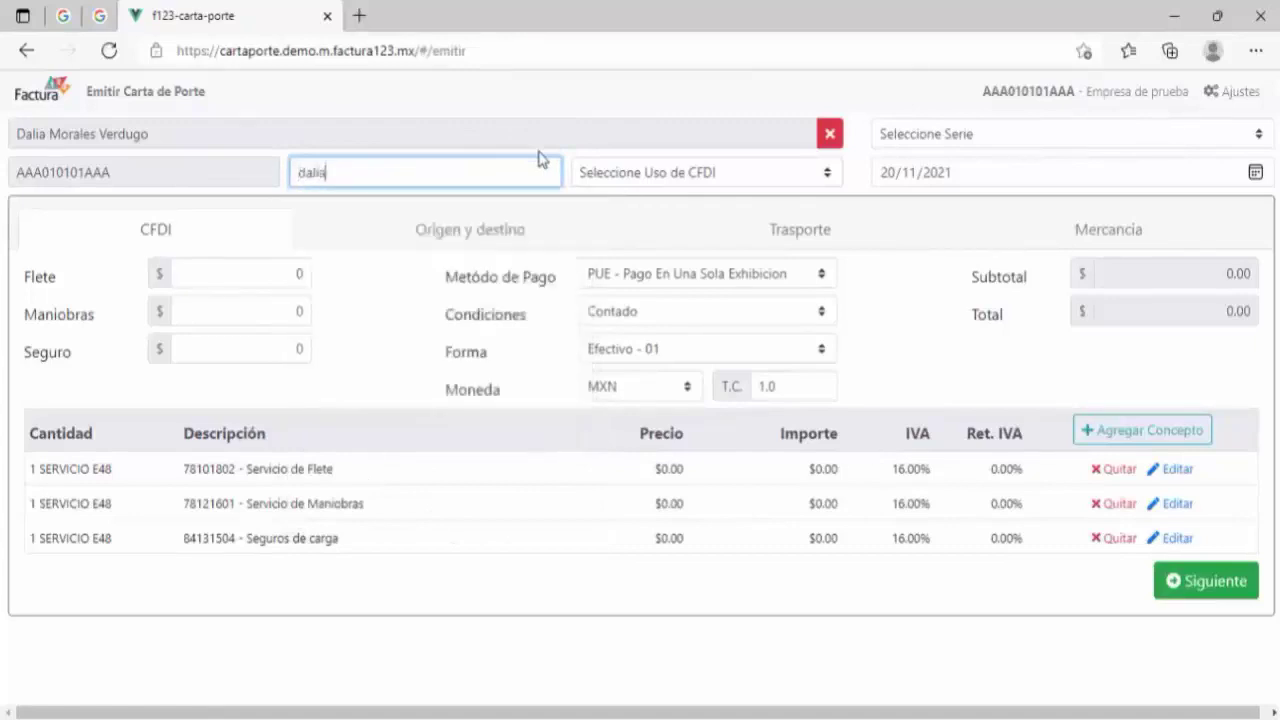
left_click(605, 172)
left_click(628, 172)
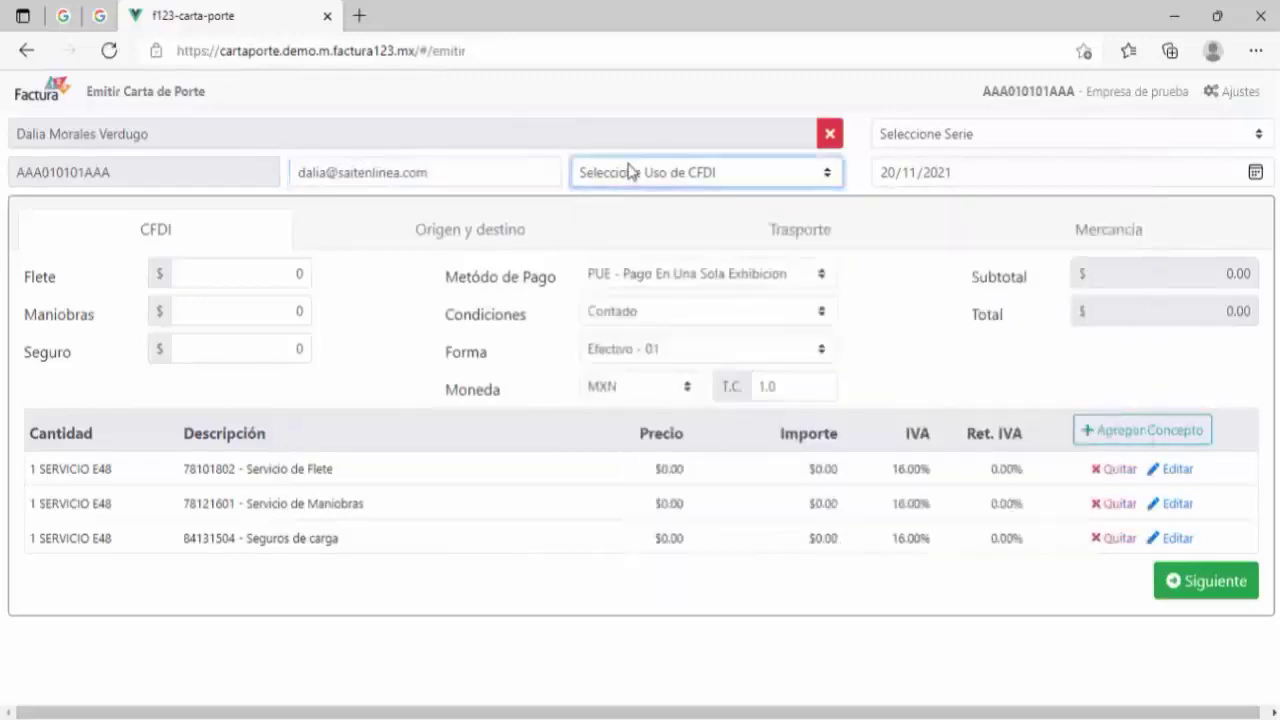
left_click(716, 181)
scroll(860, 590, "down", 1)
left_click(768, 582)
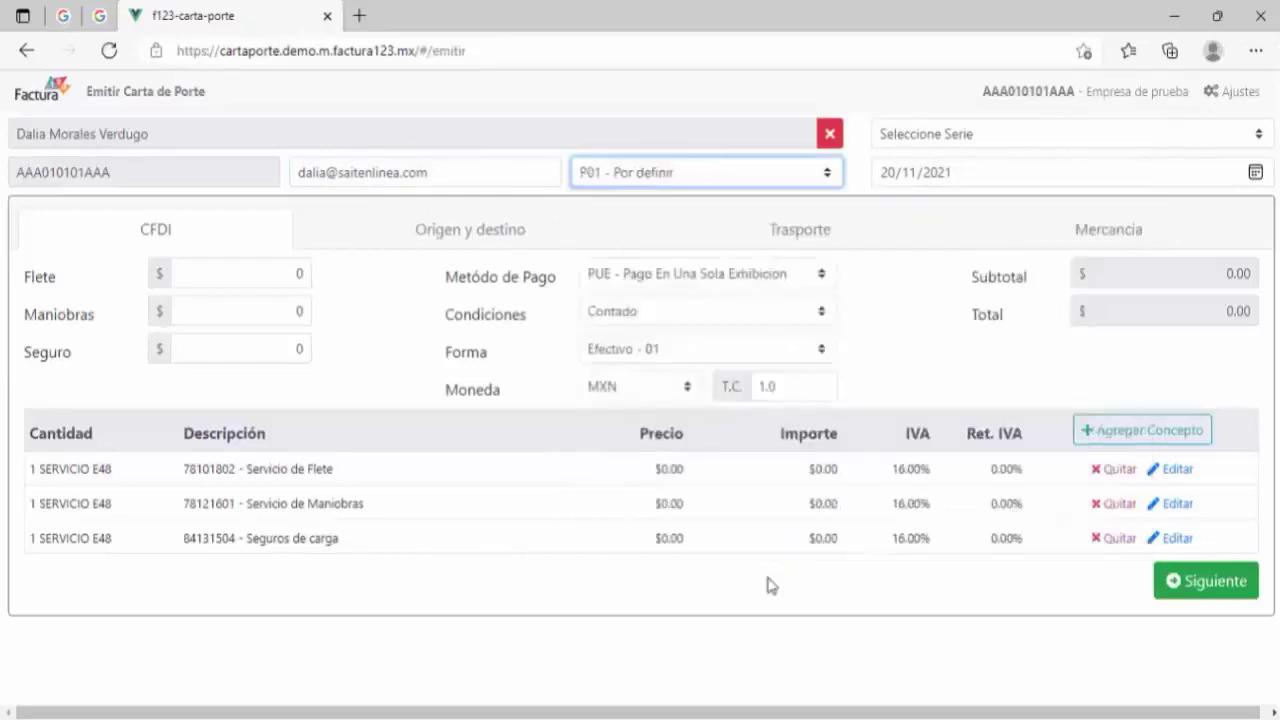
left_click(913, 140)
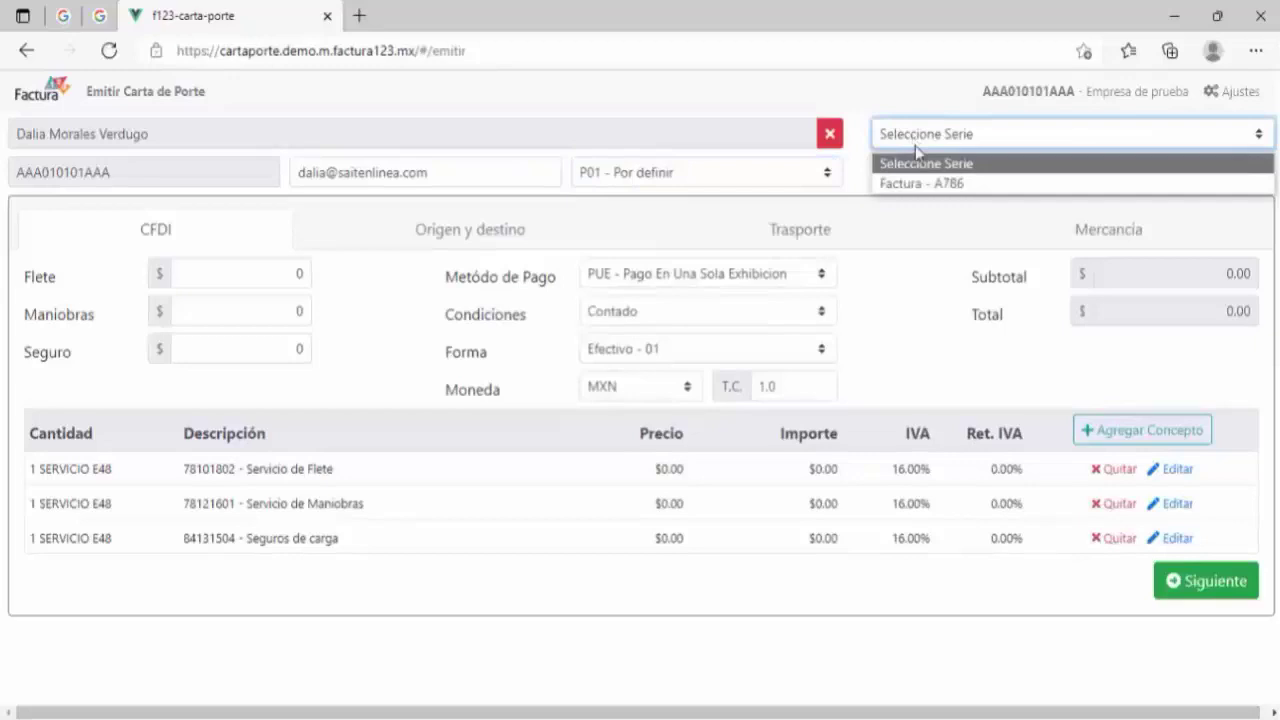
left_click(953, 186)
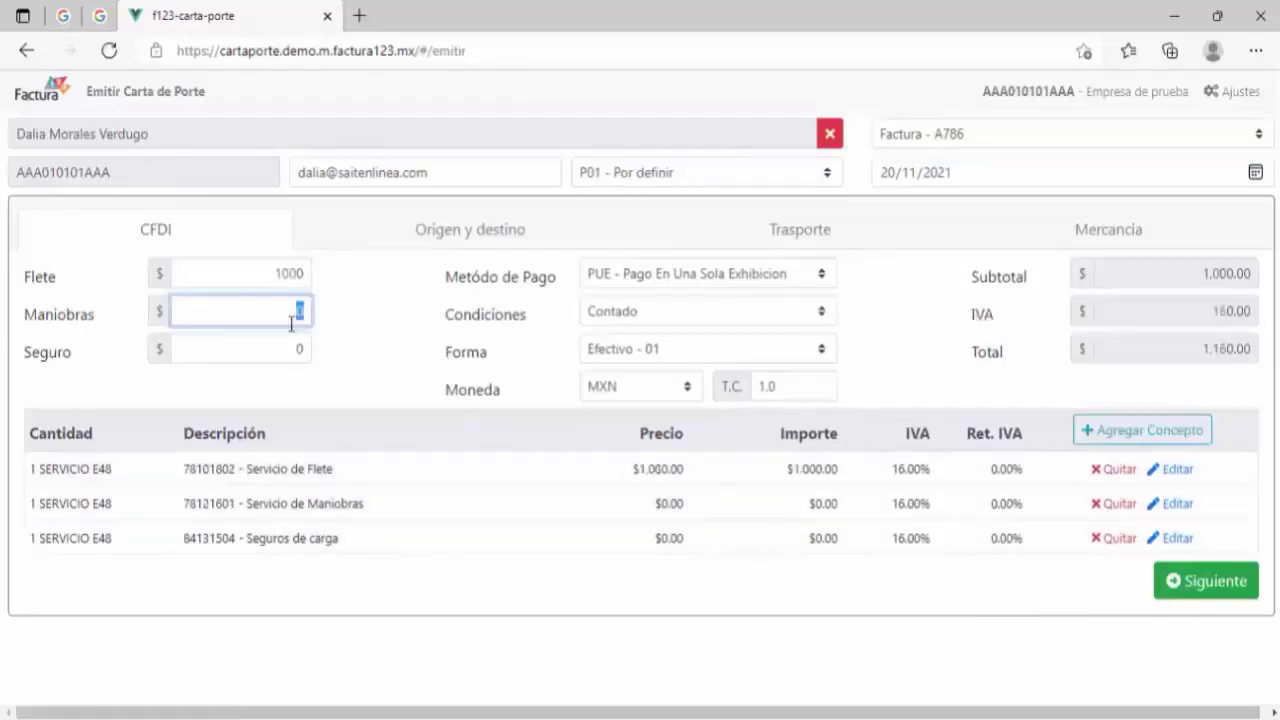
Step: Enter Maniobras 500 and Seguro 150 so the total reads 1,914.00
type("500")
left_click(294, 345)
type("150")
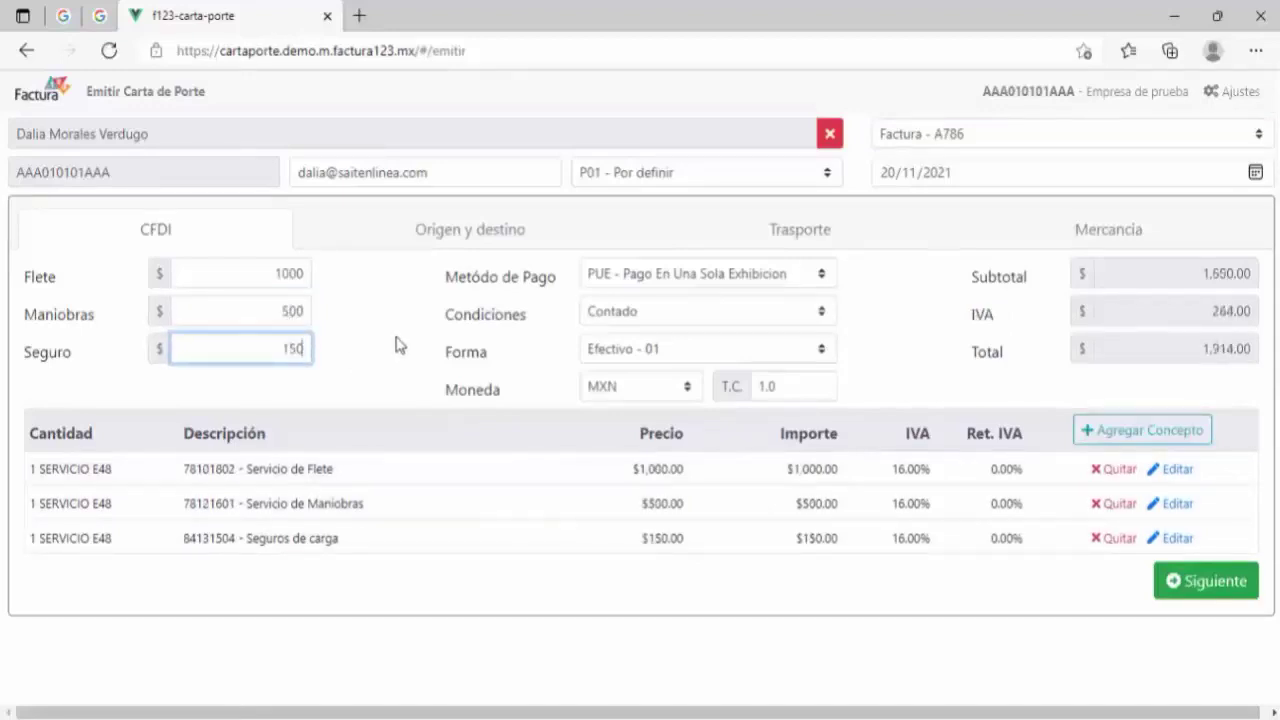
left_click(1188, 597)
Step: On the Origen y destino section, paste the origin RFC and enter the sender's name
left_click(1188, 597)
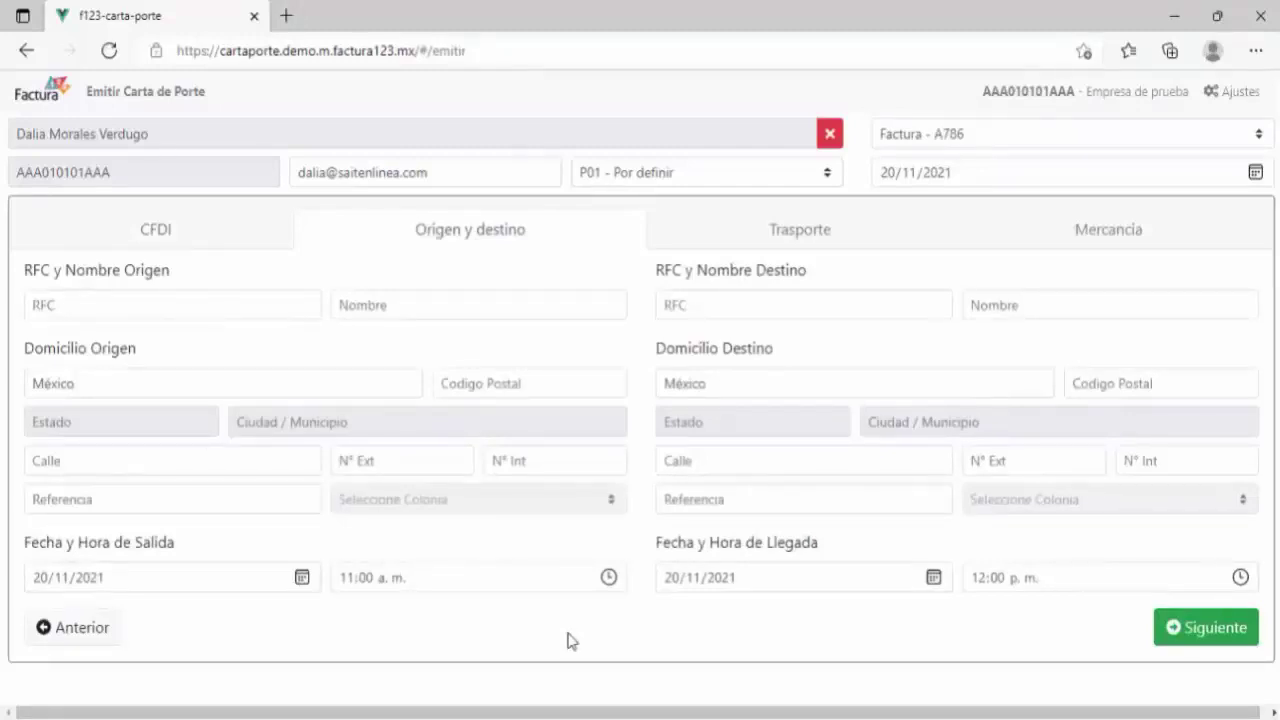
left_click(283, 302)
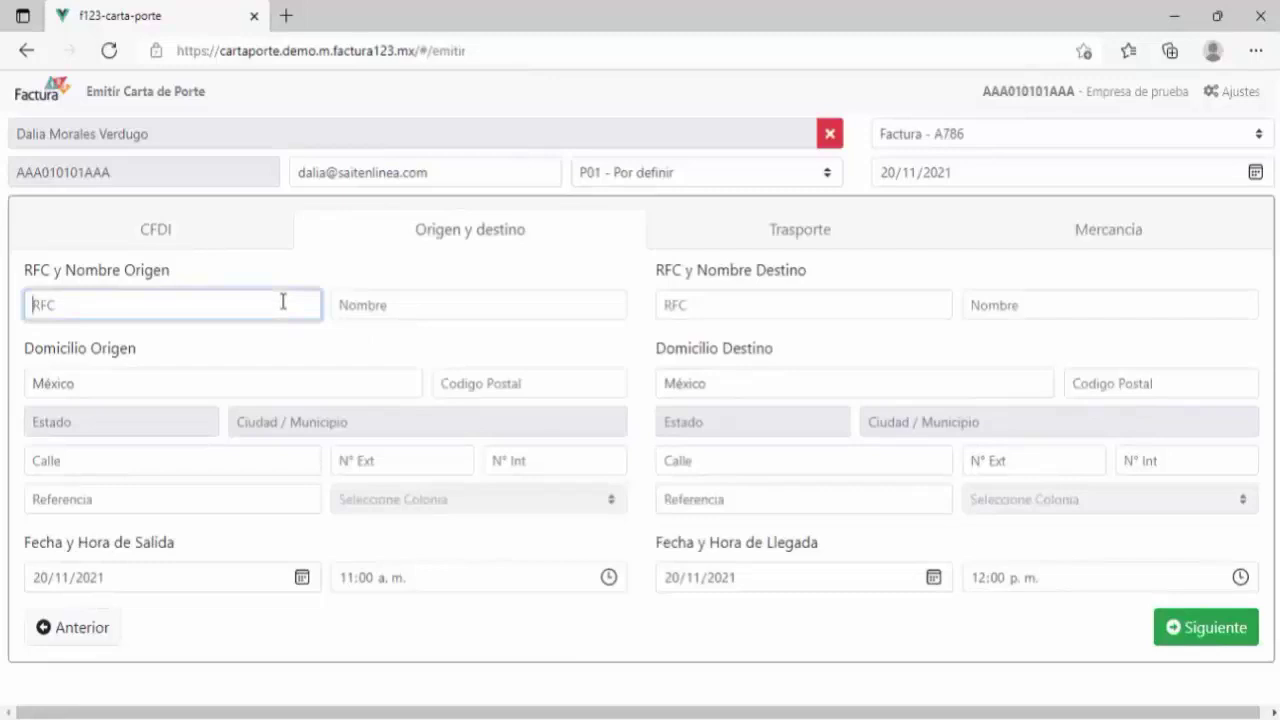
left_click(403, 313)
type("andrea")
Step: Fill in the origin postal code, street, exterior number and reference 'Local Sait'
left_click(489, 373)
type("83448")
left_click(163, 457)
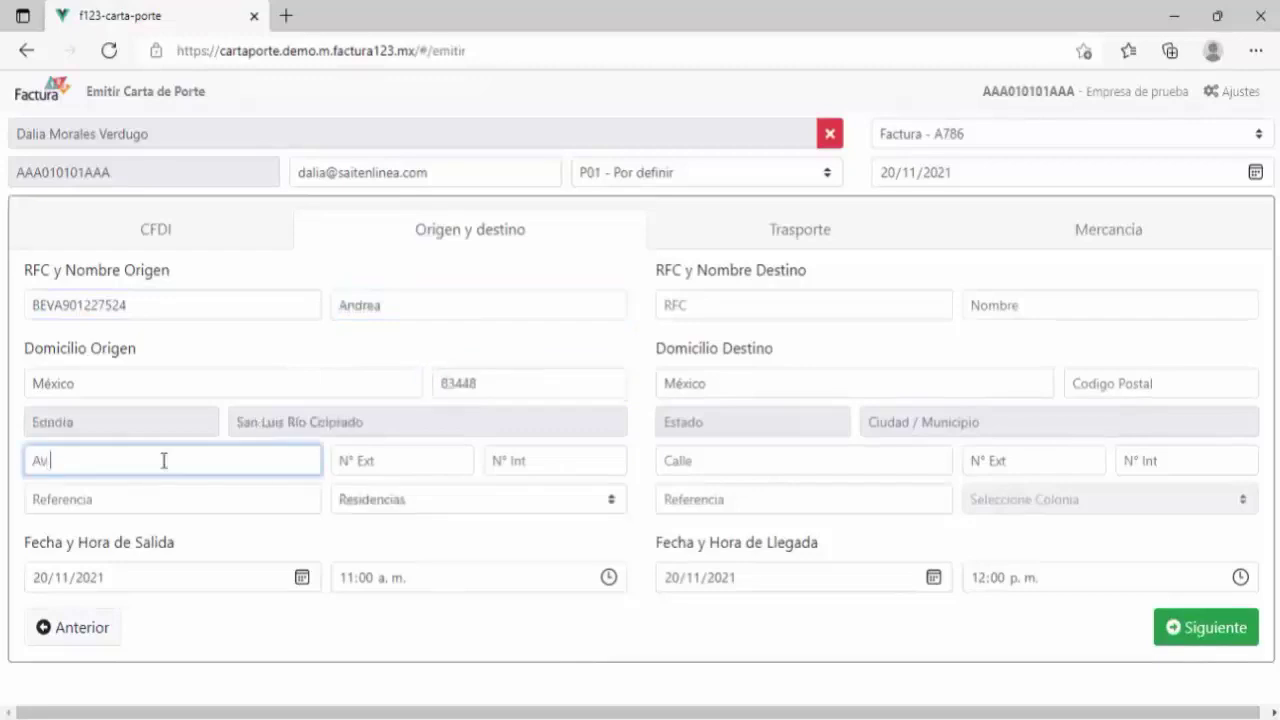
key("Tab")
key("Tab")
key("Tab")
type("Local Sait")
Step: Set the departure to 20/11/2021 at 01:00 p.m
left_click(250, 578)
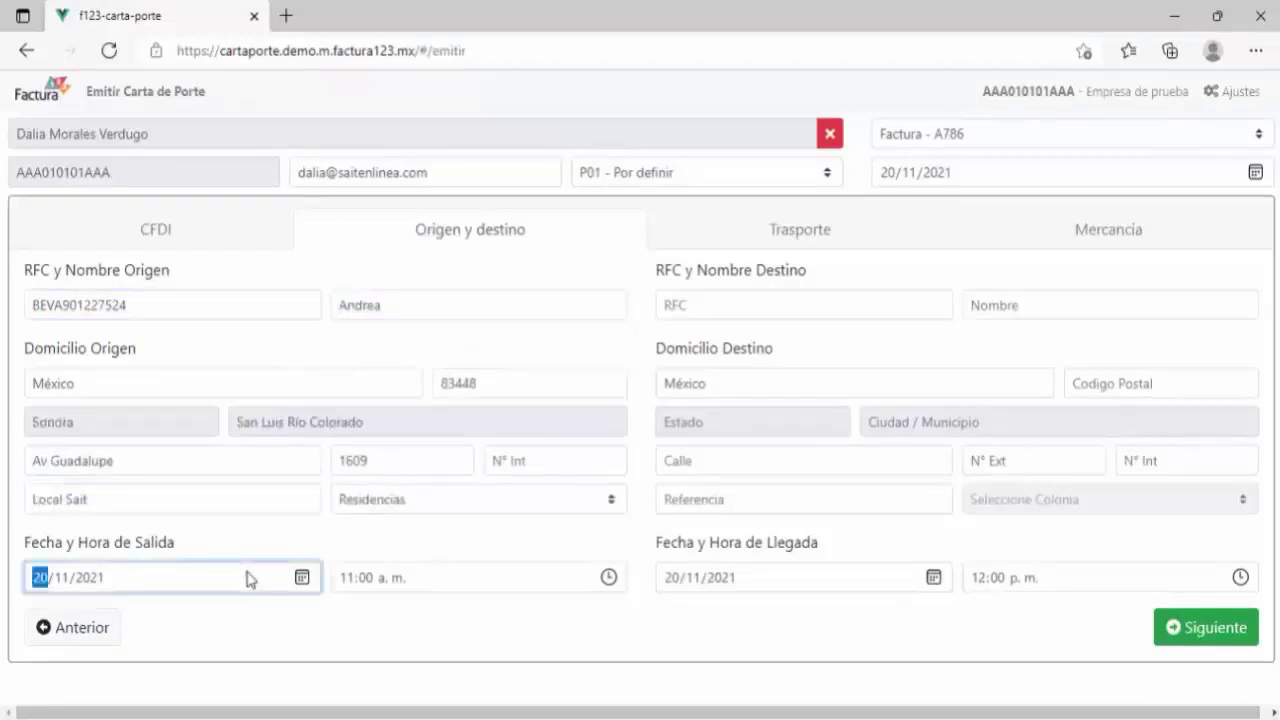
left_click(302, 578)
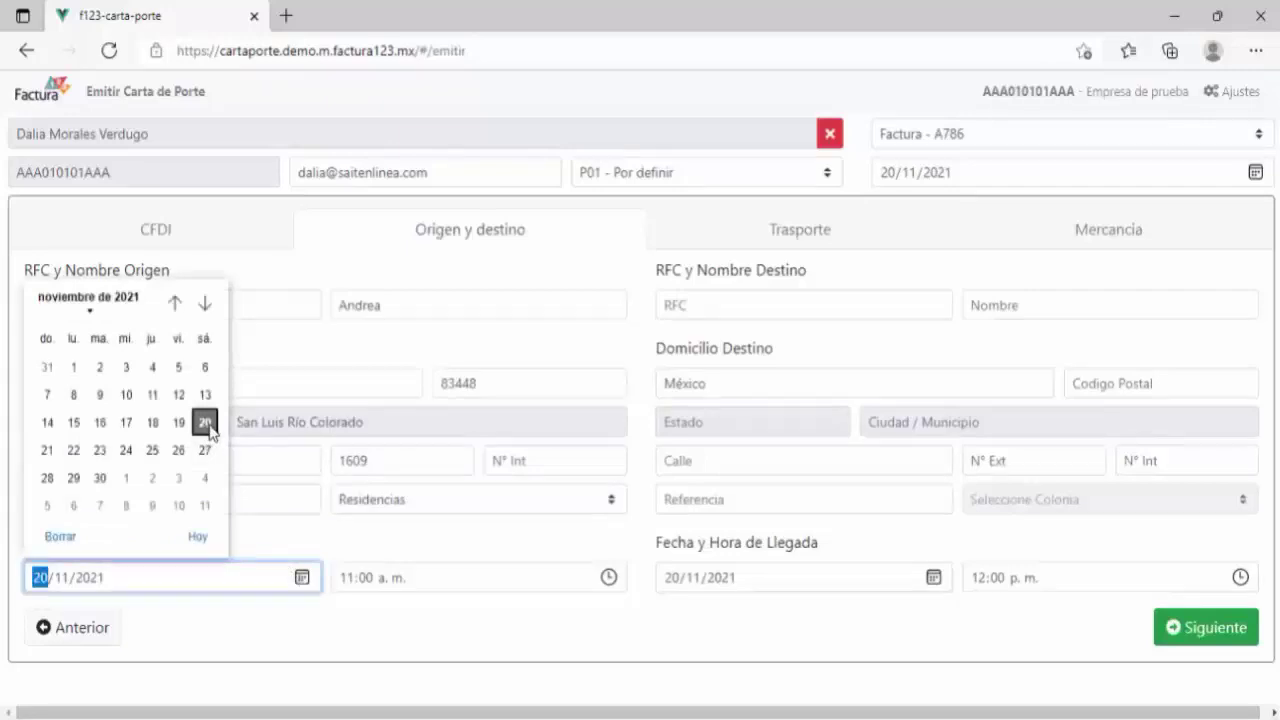
left_click(608, 577)
left_click(615, 537)
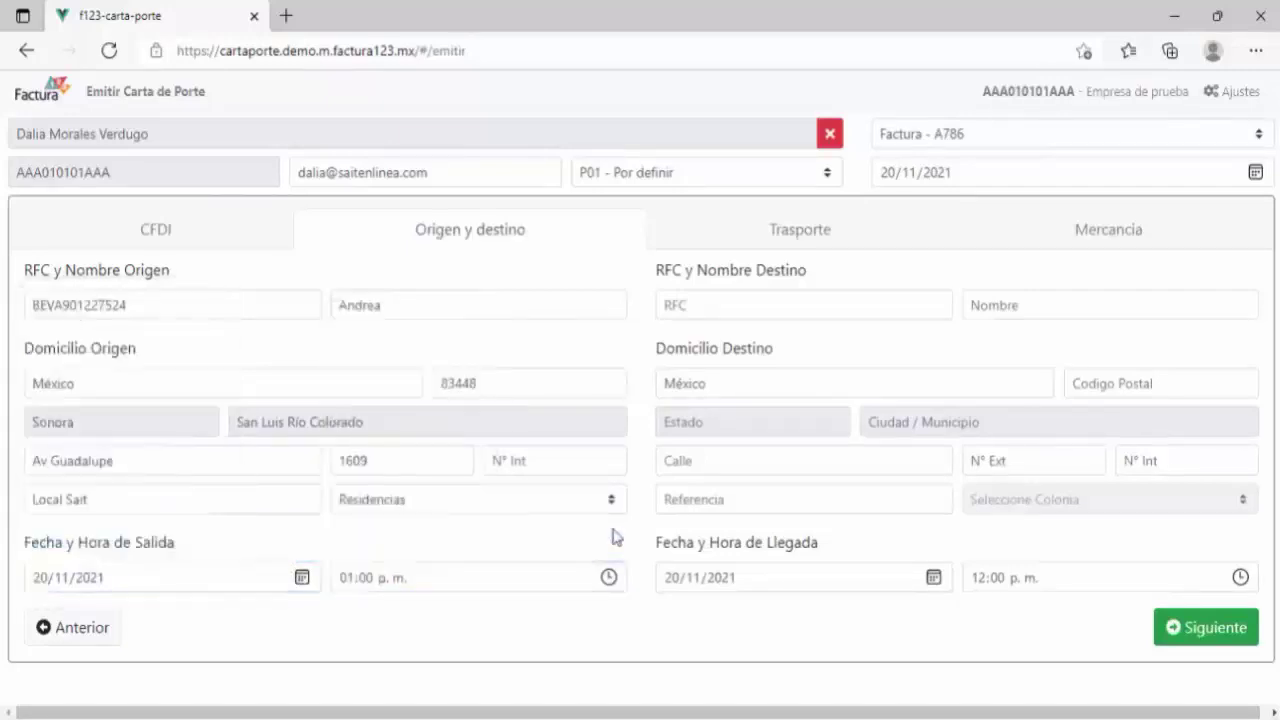
left_click(866, 293)
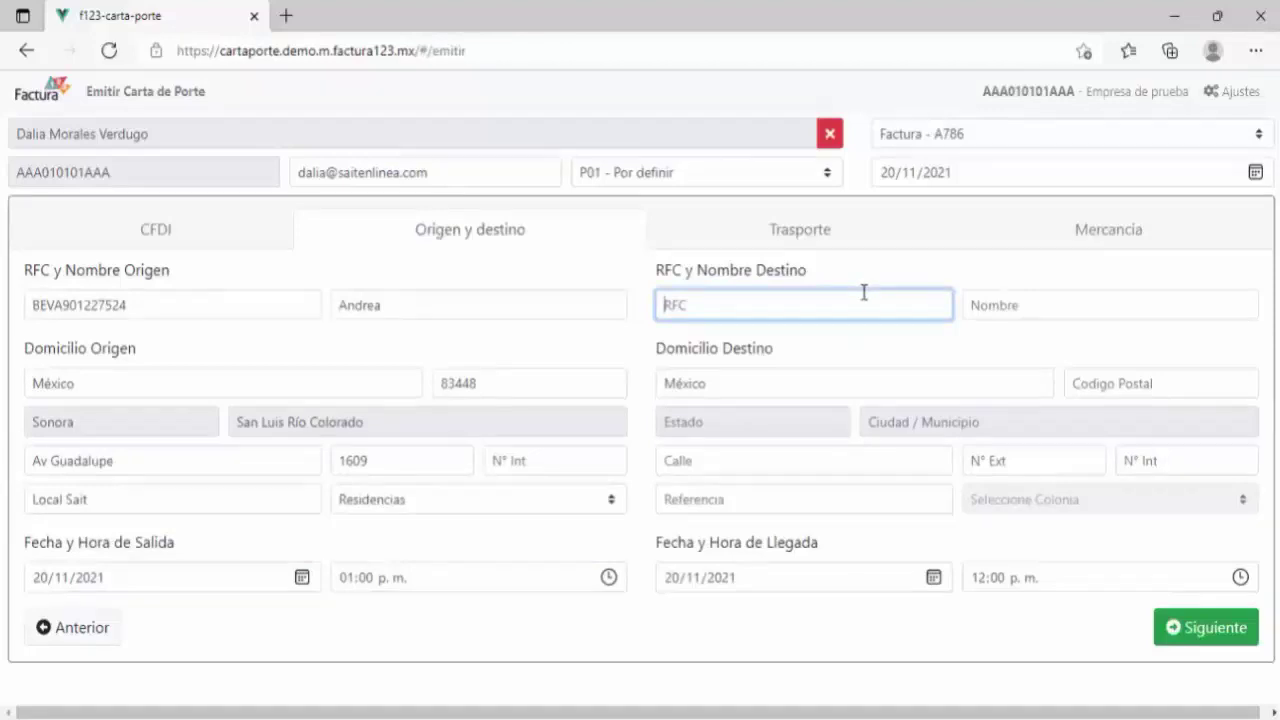
Step: Set destination RFC, name Microsistemas San Luis, and its street and exterior number
left_click(1021, 306)
type("Microsistemas San Luis")
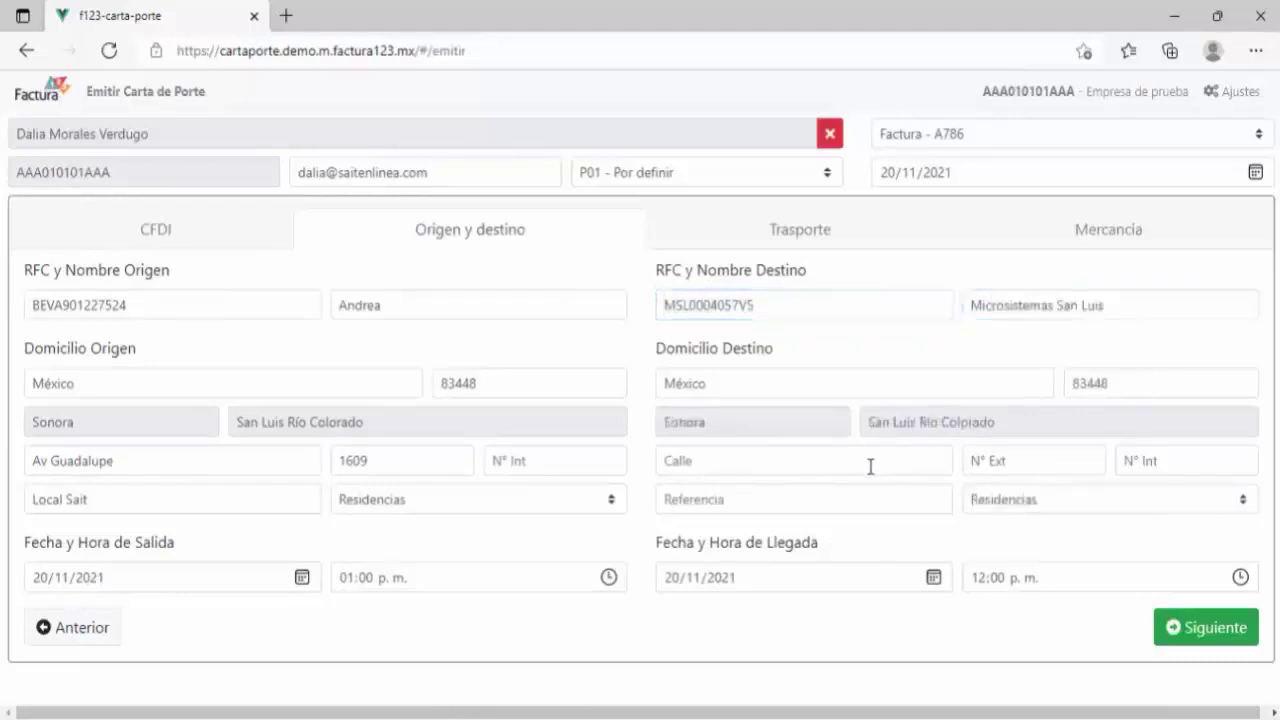
left_click(860, 462)
left_click(1040, 462)
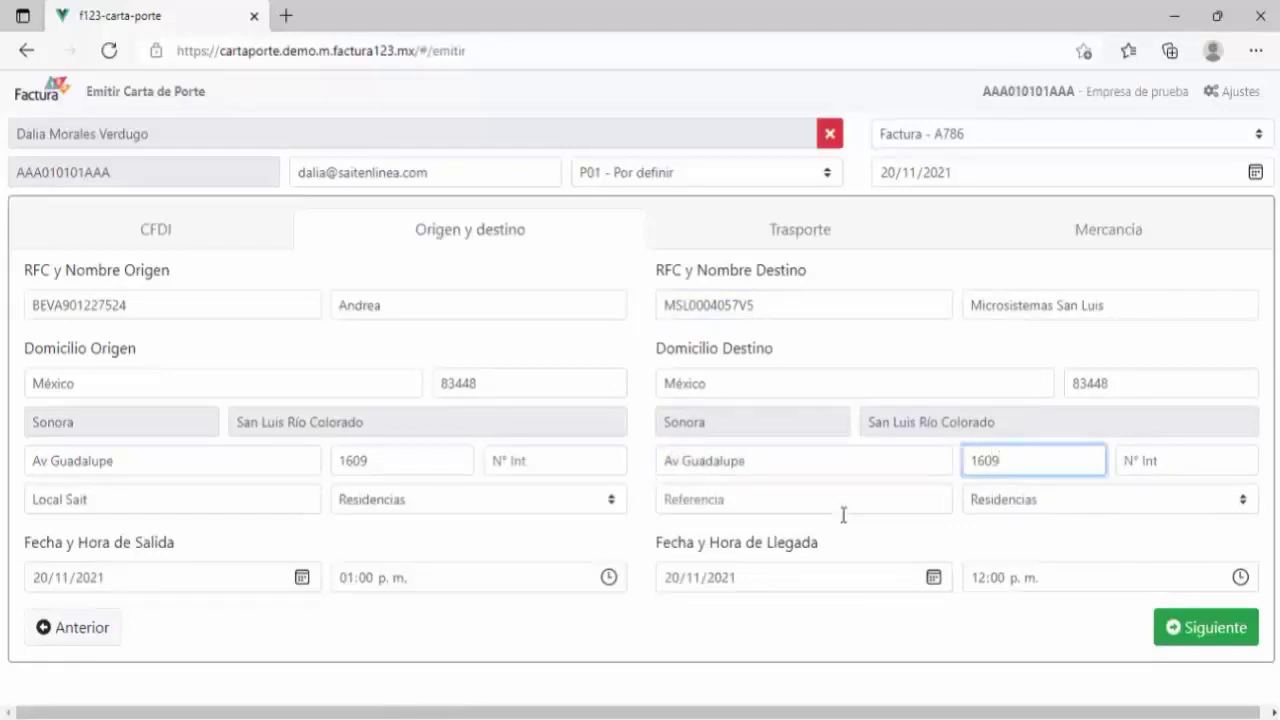
left_click(933, 536)
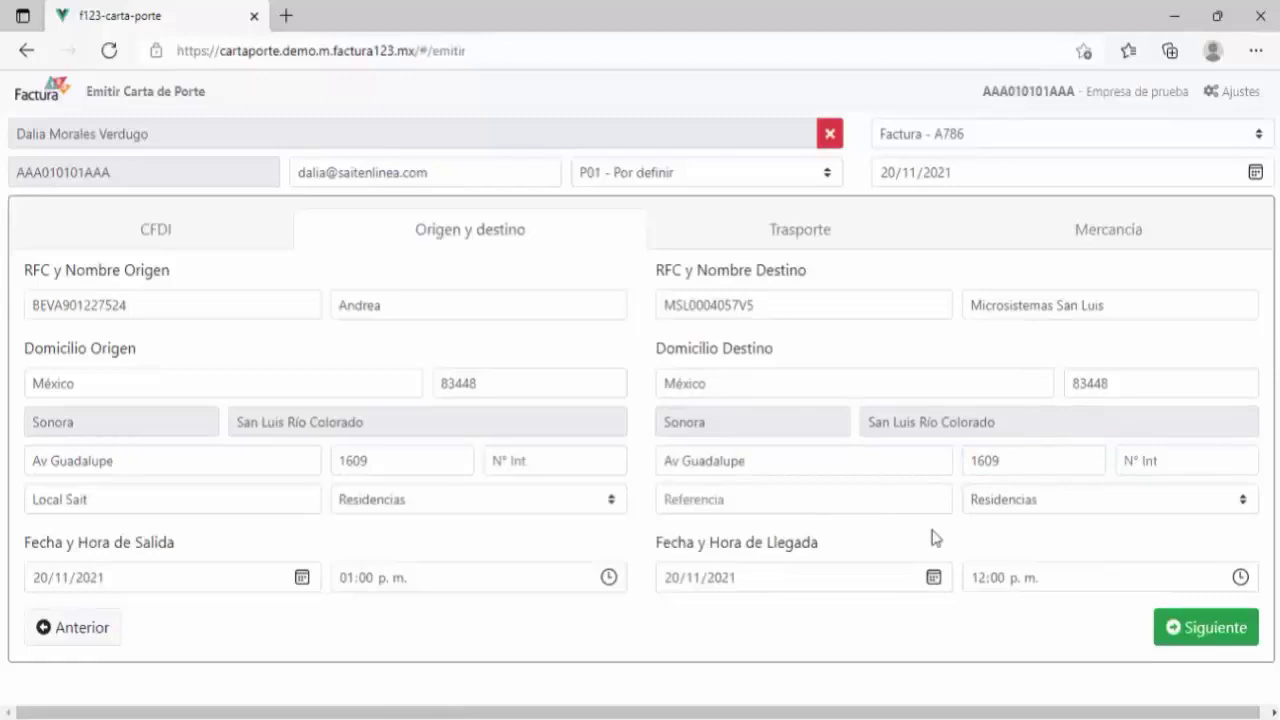
Step: Set arrival to 29/11/2021 at 05:00 p.m. and continue to Trasporte
left_click(933, 577)
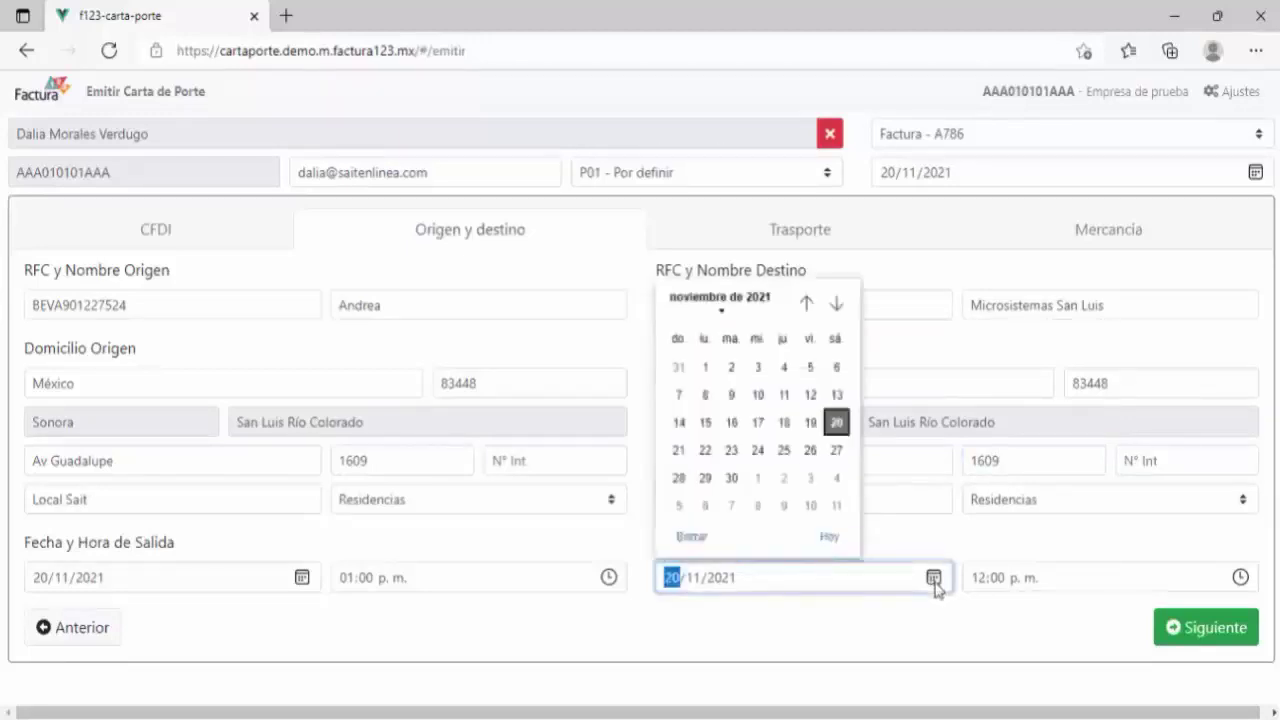
left_click(705, 478)
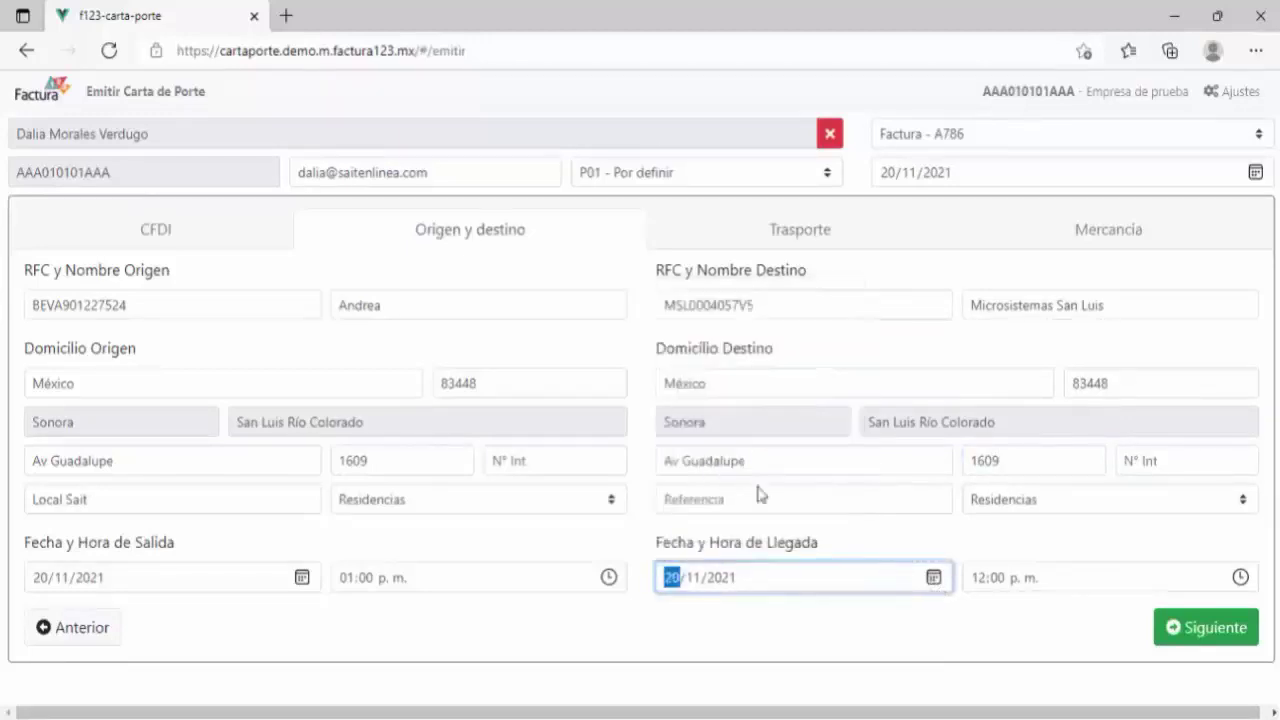
left_click(985, 577)
type("5")
left_click(1210, 536)
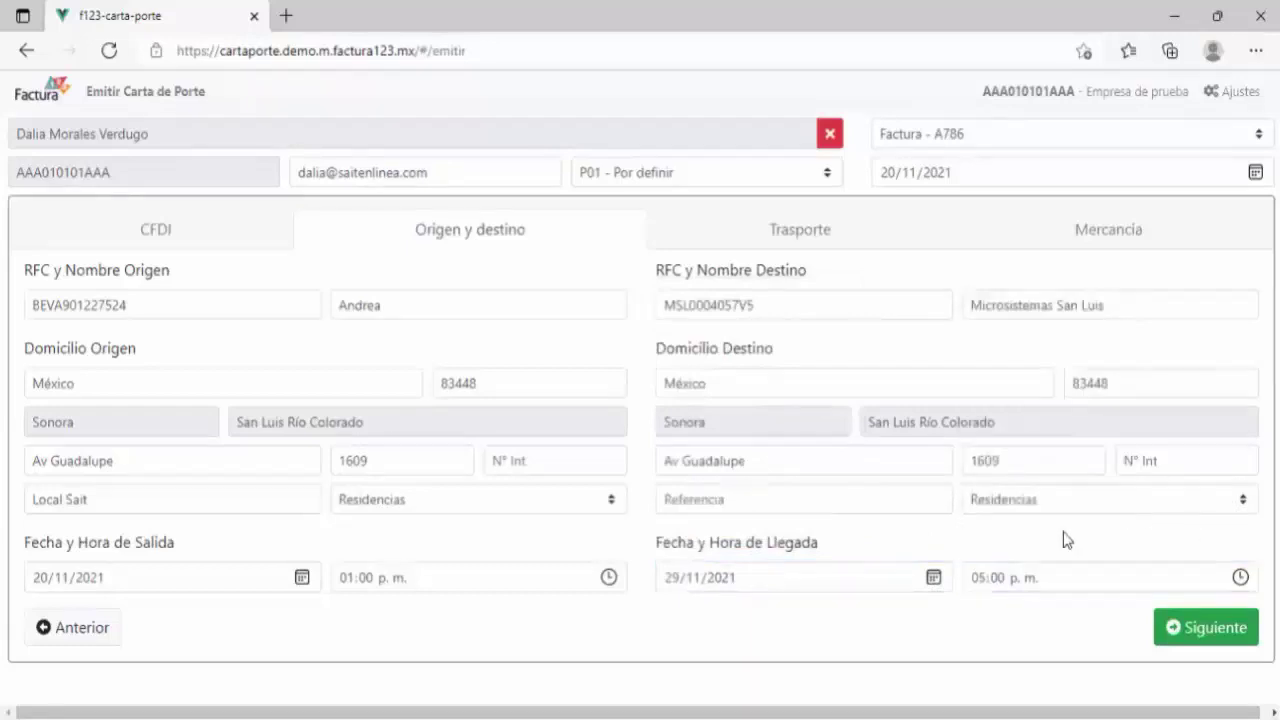
left_click(1188, 630)
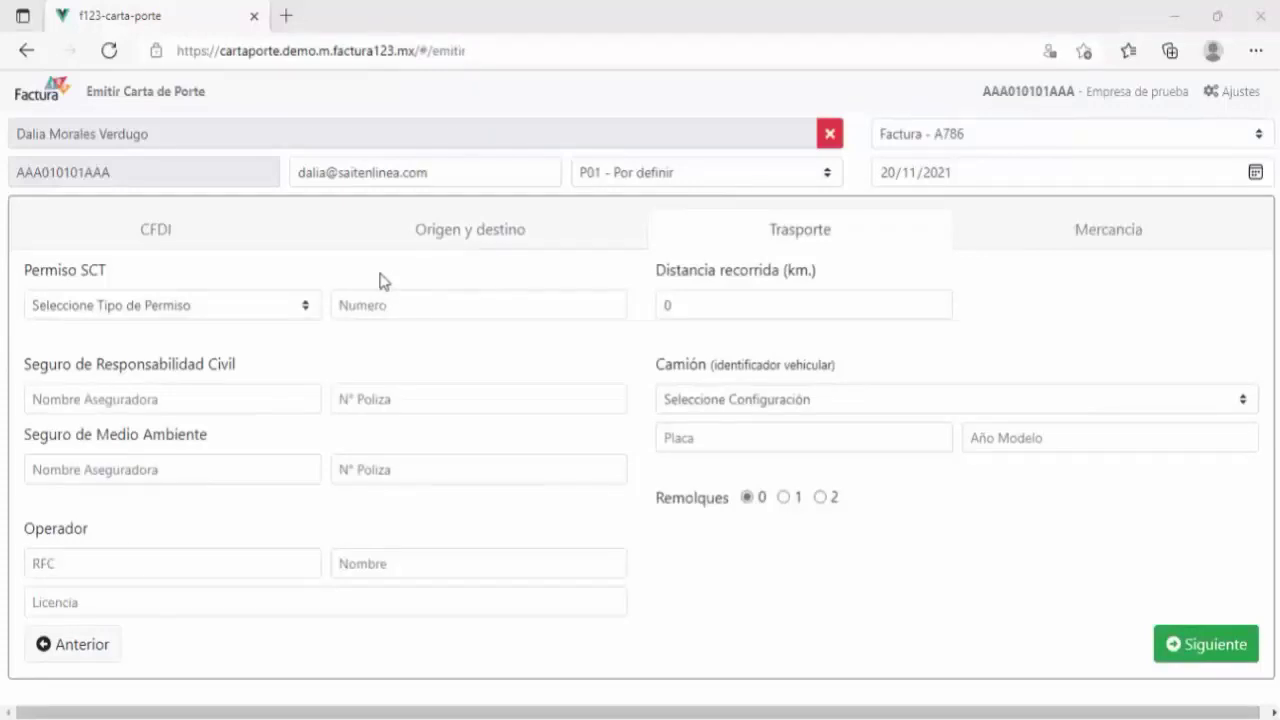
Step: Choose permit TPAF01 and fill in the civil liability insurer and policy number
left_click(300, 306)
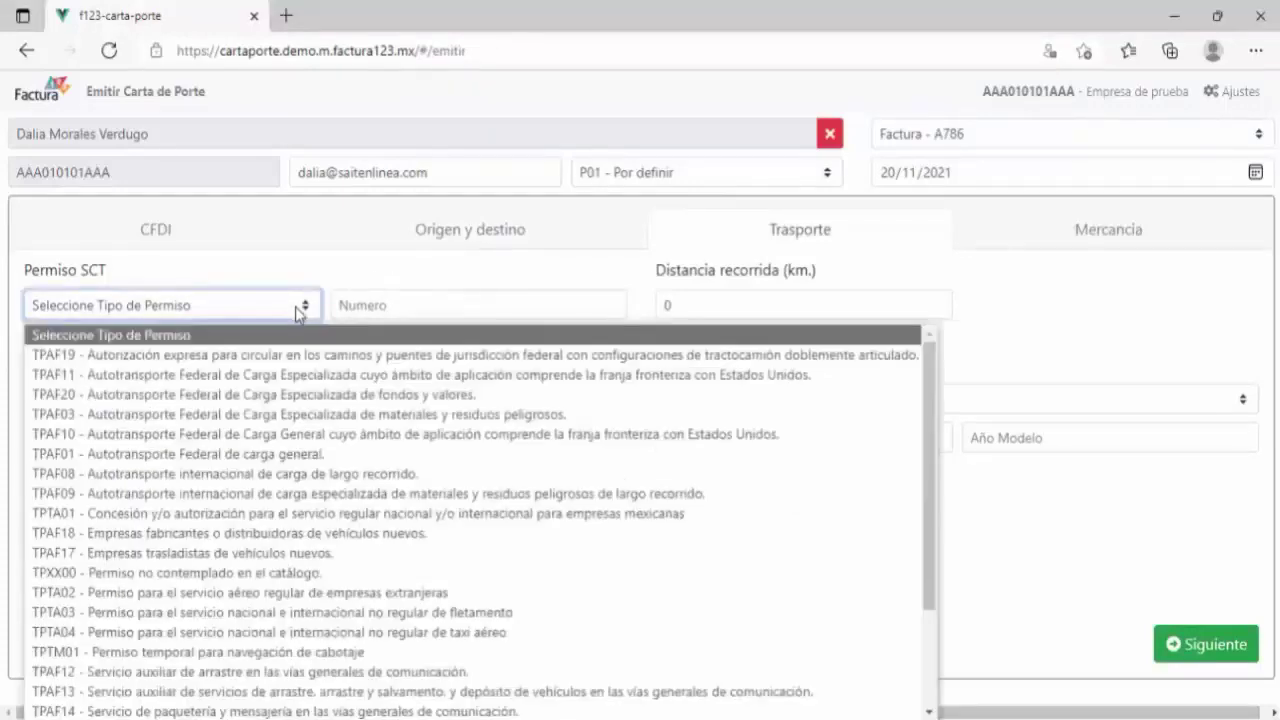
left_click(200, 453)
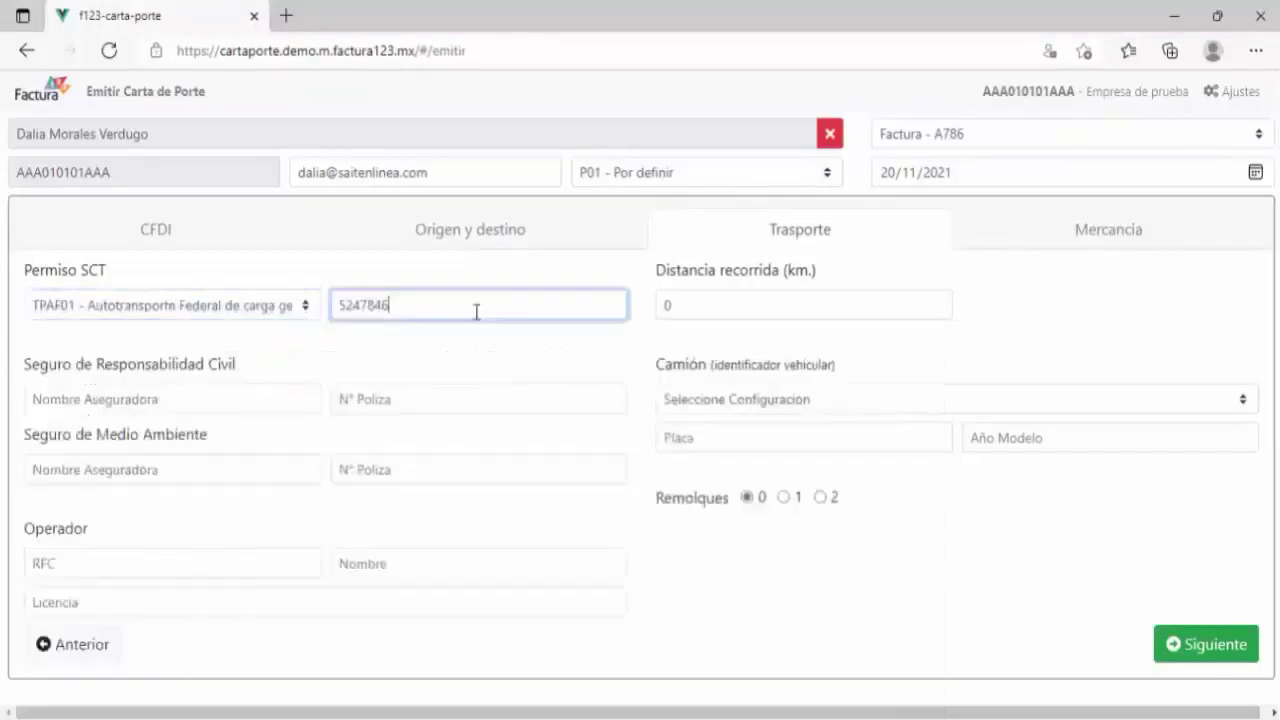
left_click(320, 405)
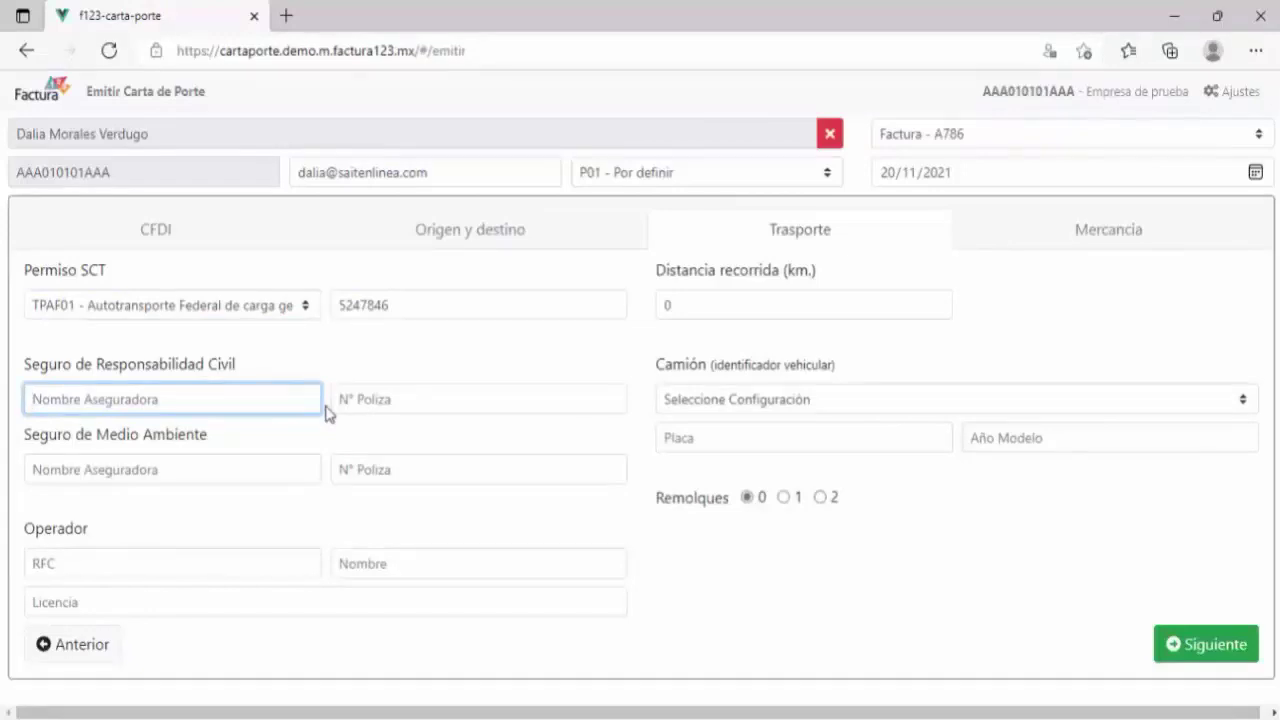
type("Aseguradora")
type("Inc")
left_click(407, 403)
left_click(315, 470)
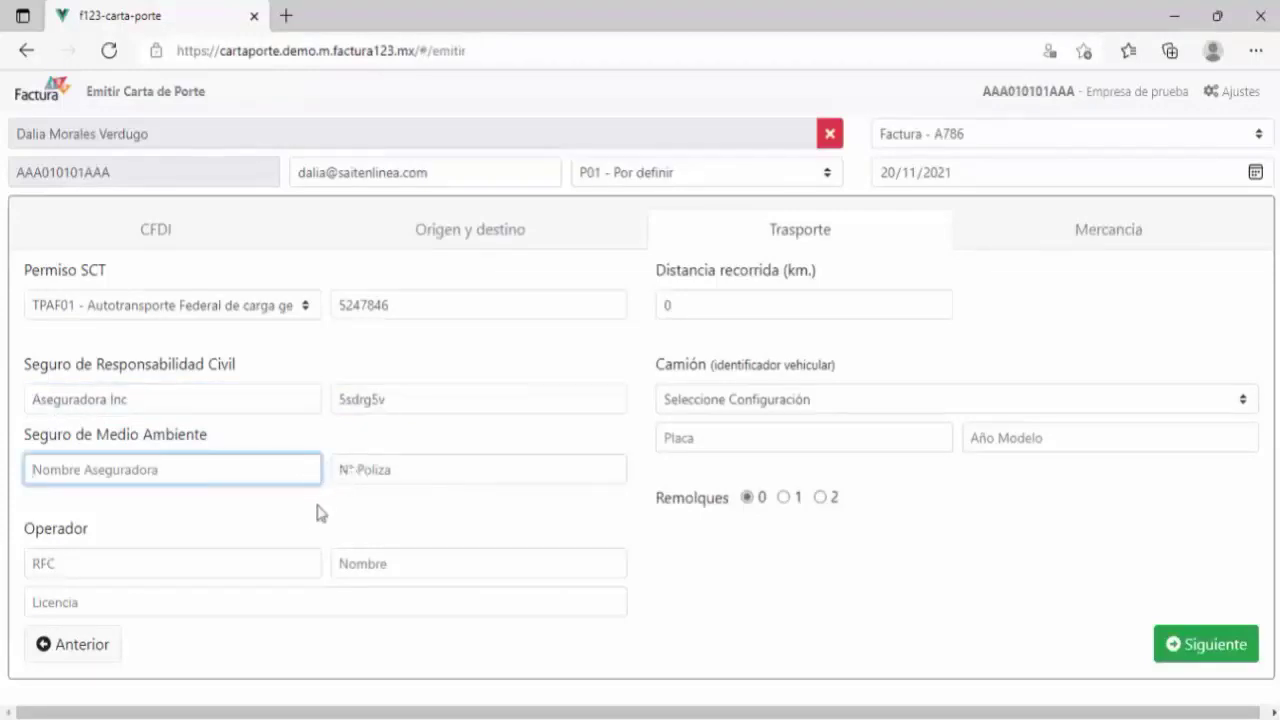
Step: Paste the operator's RFC and enter the distance travelled as 10 km
left_click(267, 566)
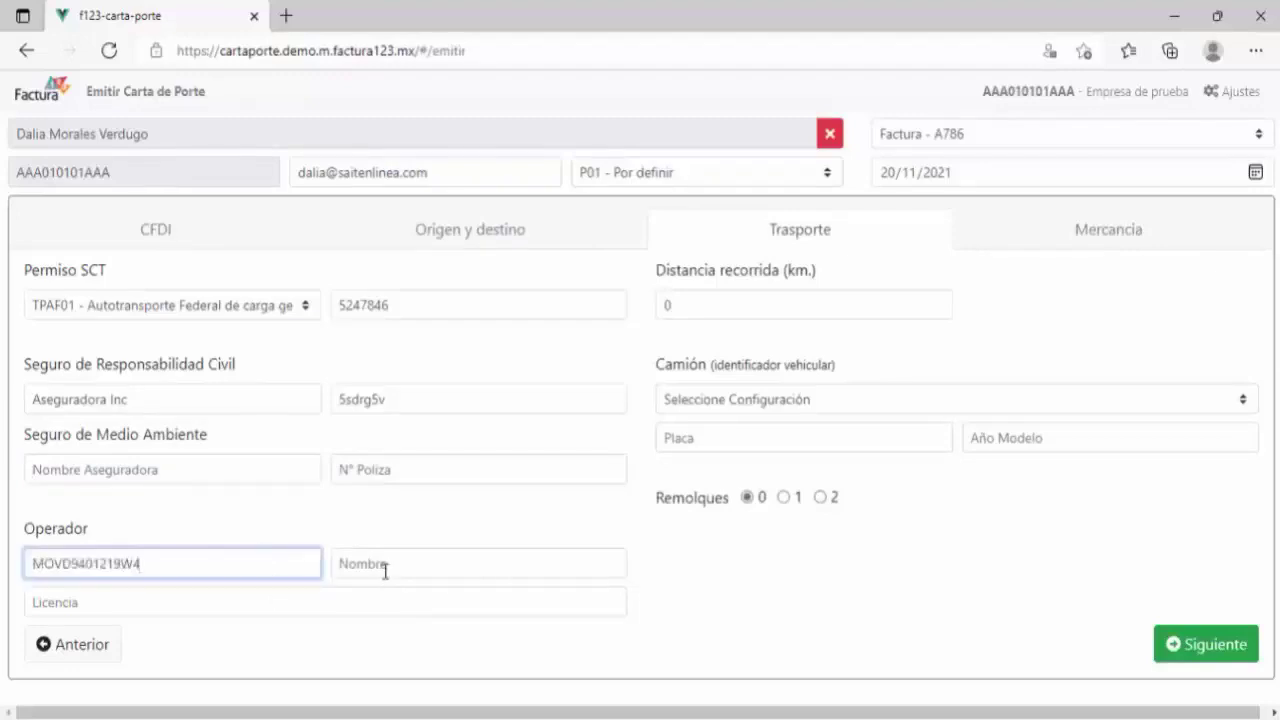
left_click(385, 566)
left_click(812, 311)
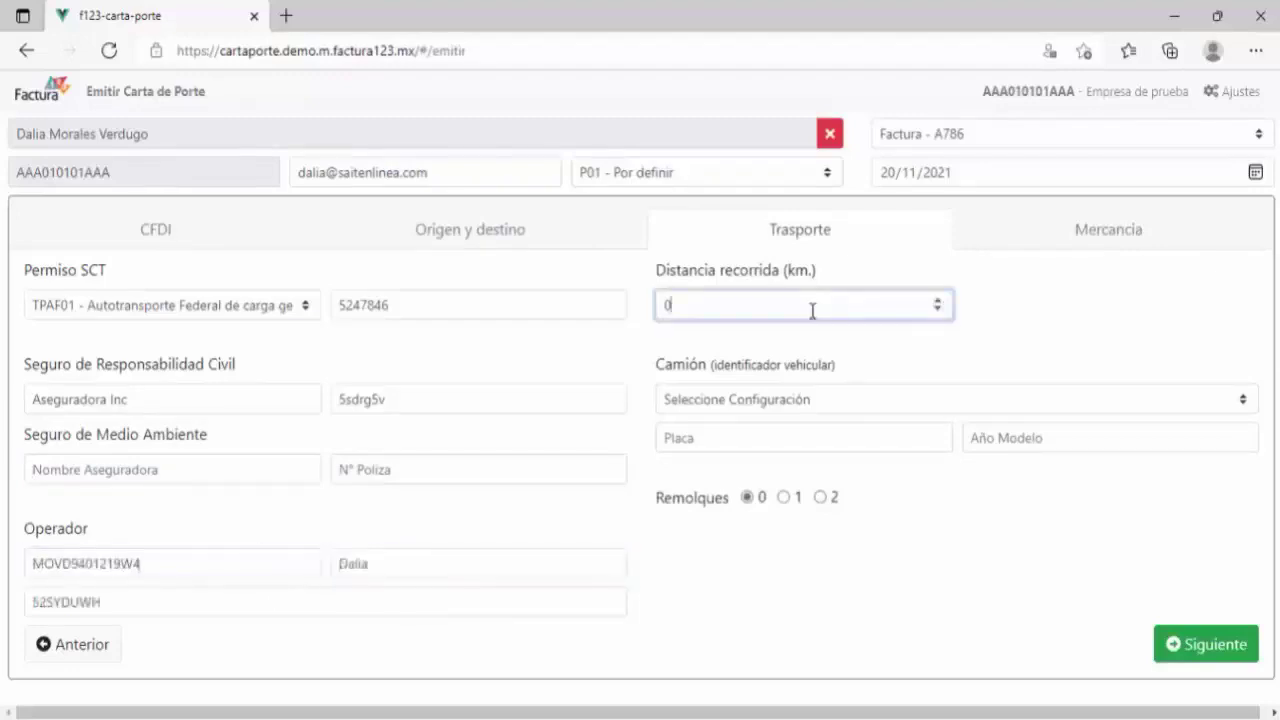
type("1")
key("Tab")
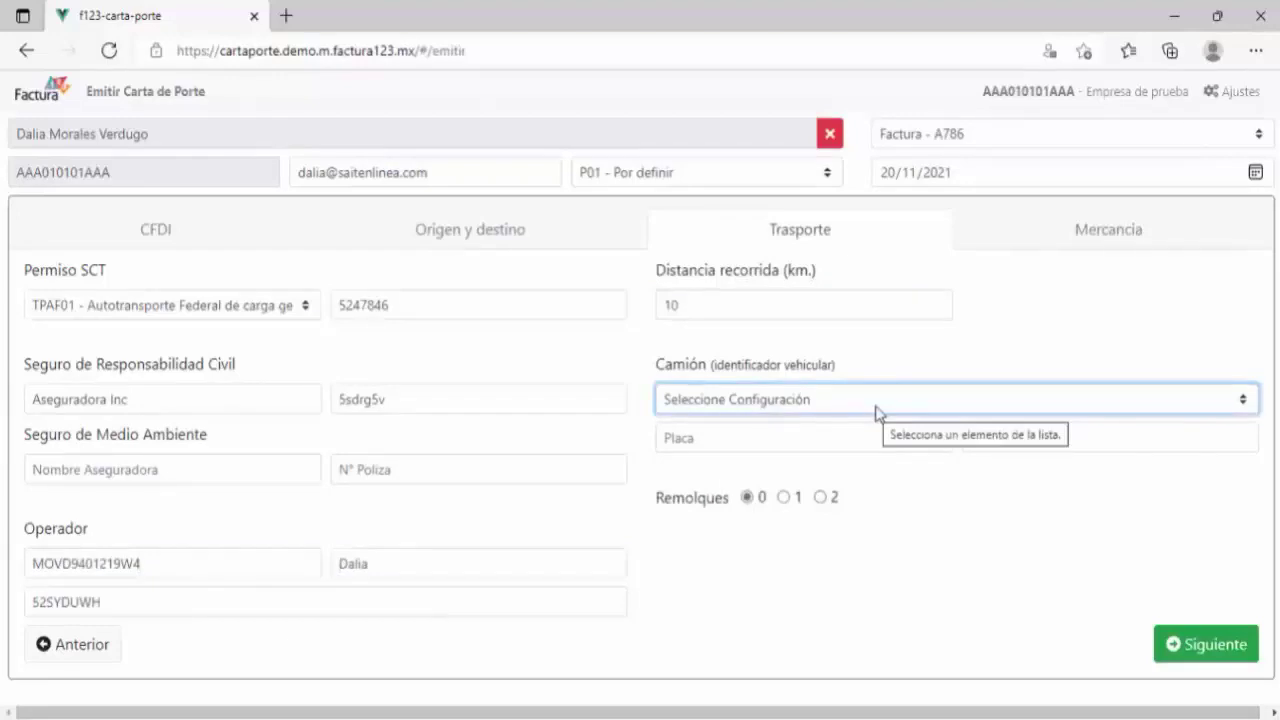
Step: Choose the C2 truck and one CTR002 - Caja trailer, then continue to Mercancia
left_click(876, 412)
left_click(462, 30)
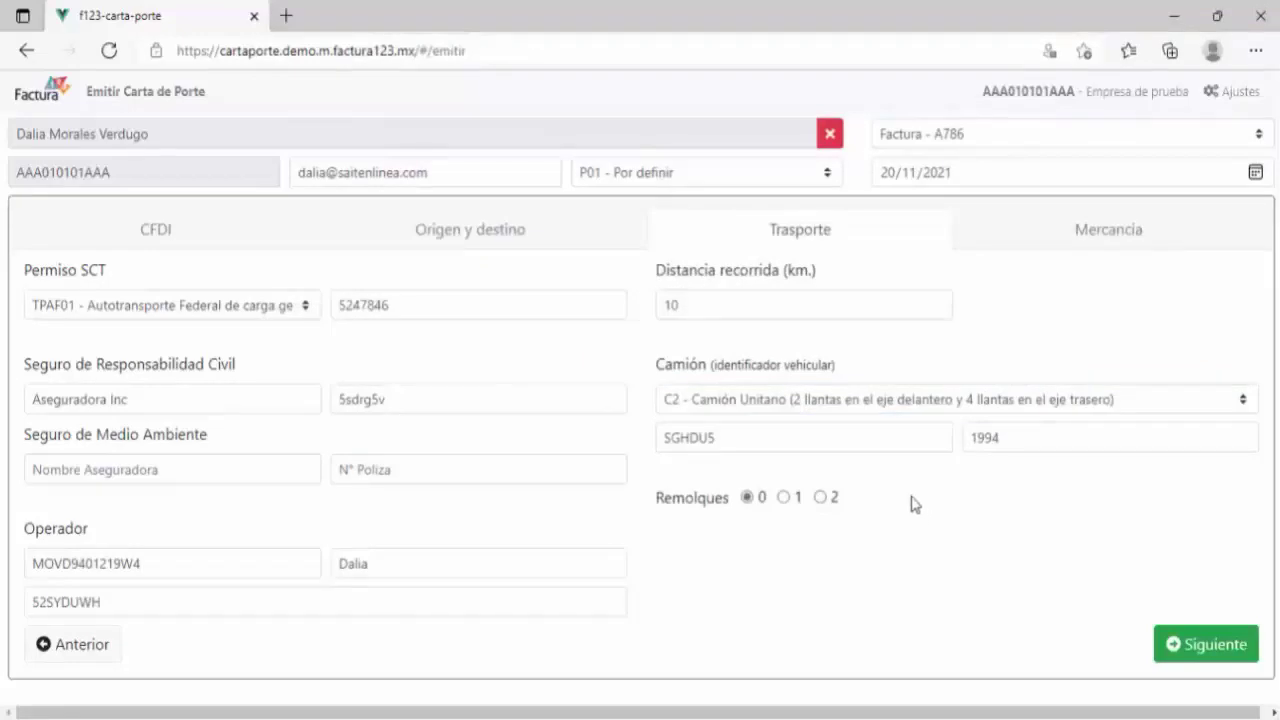
left_click(784, 498)
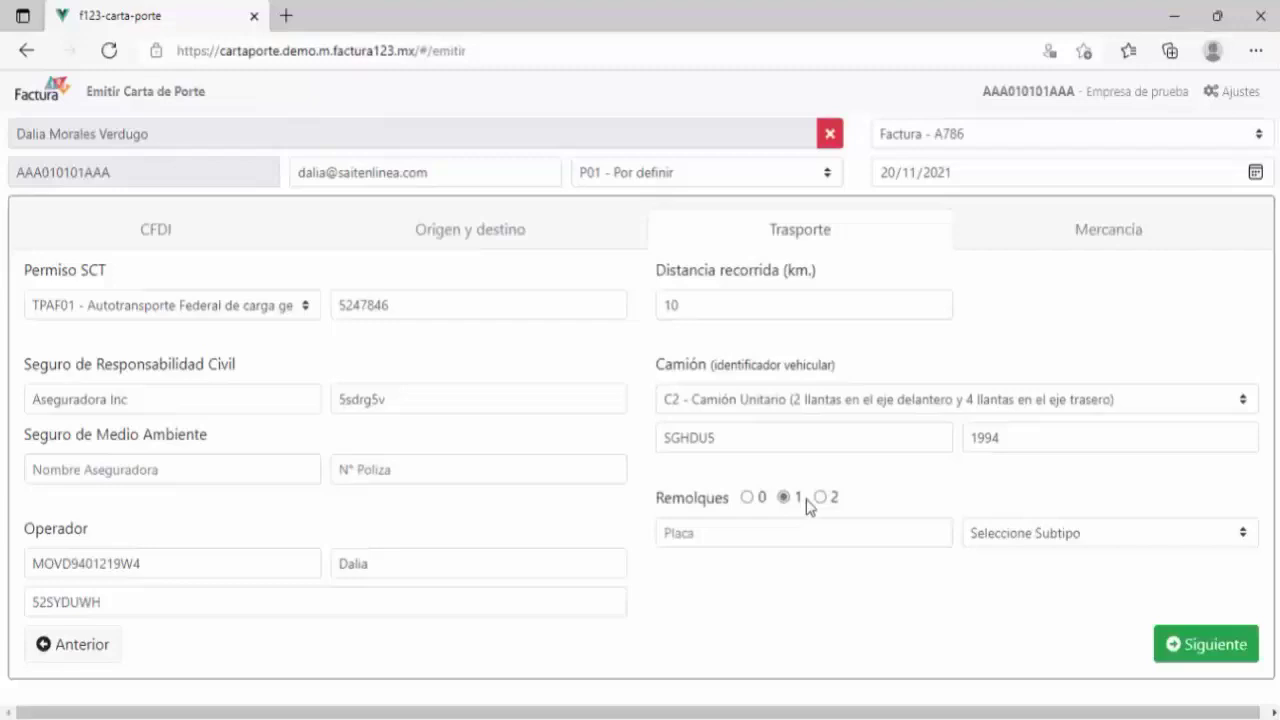
left_click(822, 498)
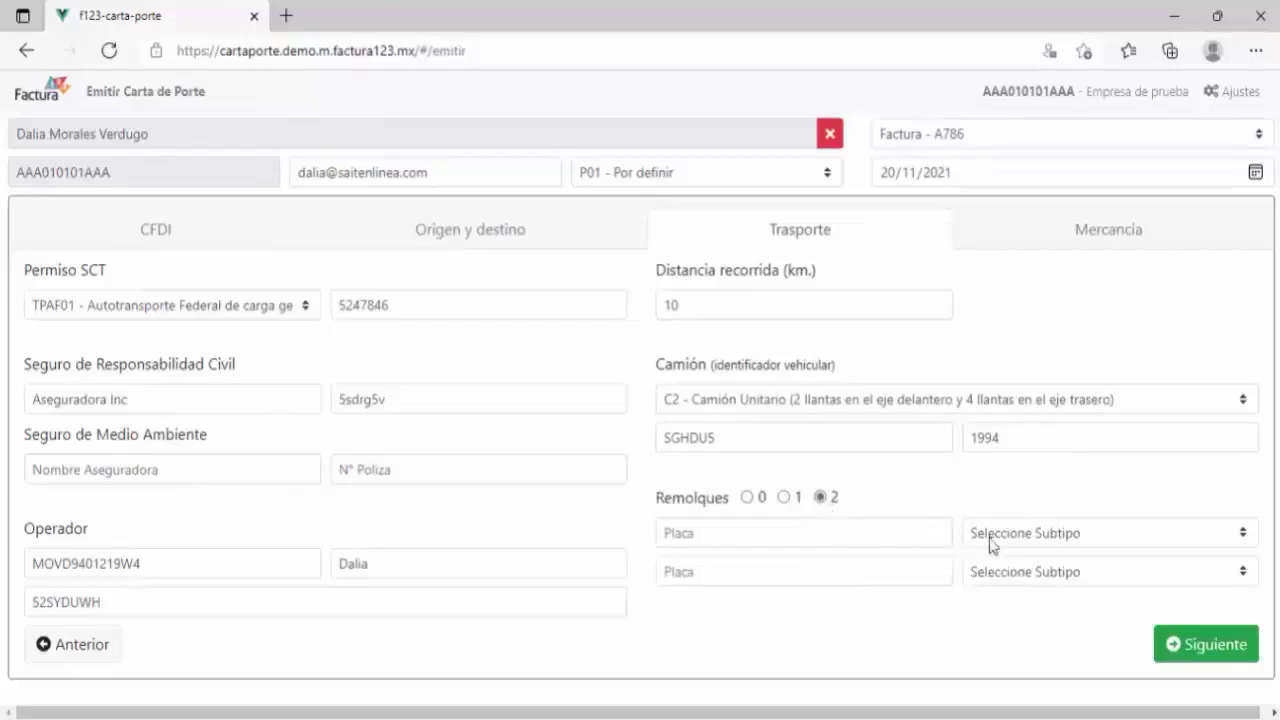
left_click(784, 497)
left_click(782, 527)
left_click(1020, 535)
left_click(1094, 165)
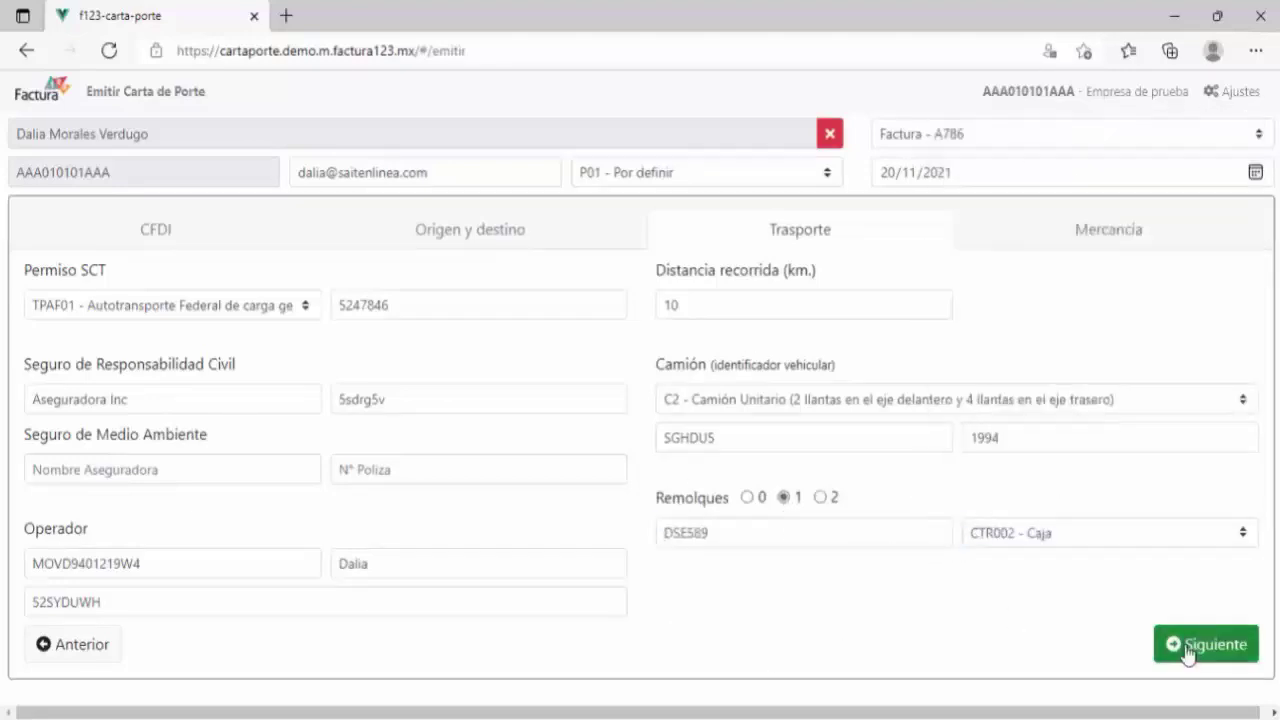
left_click(1152, 646)
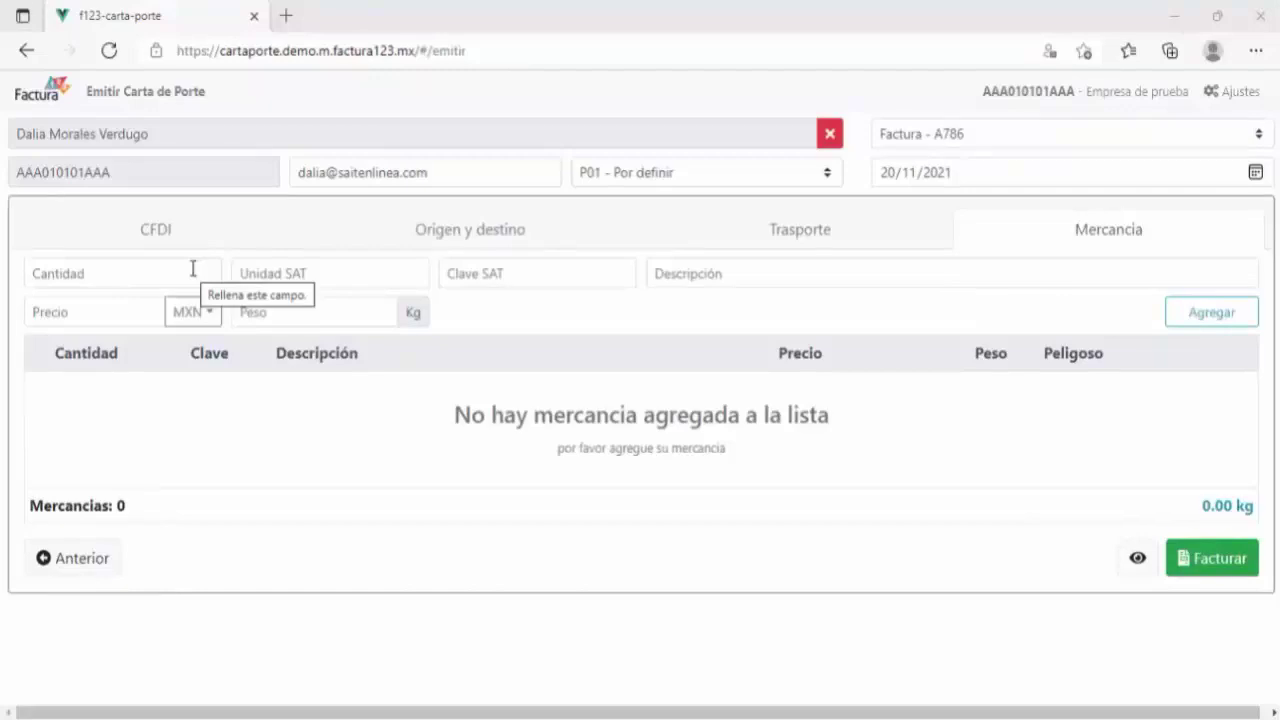
Step: Add 2 Computadores de escritorio at 15,000 MXN weighing 6 kg to the goods list
type("2")
key("Tab")
key("Tab")
type("conpo")
key("BackSpace")
key("BackSpace")
key("BackSpace")
type("mputadores")
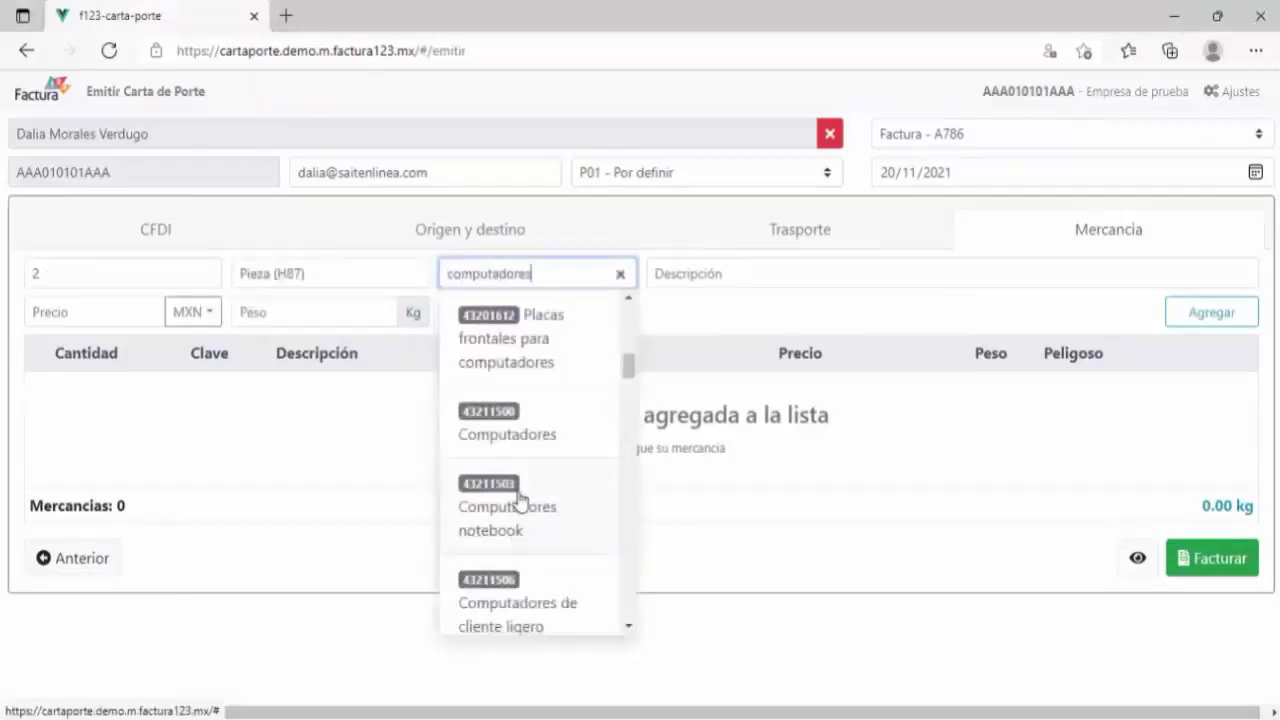
left_click(535, 432)
type("15000")
key("Tab")
key("Tab")
type("6")
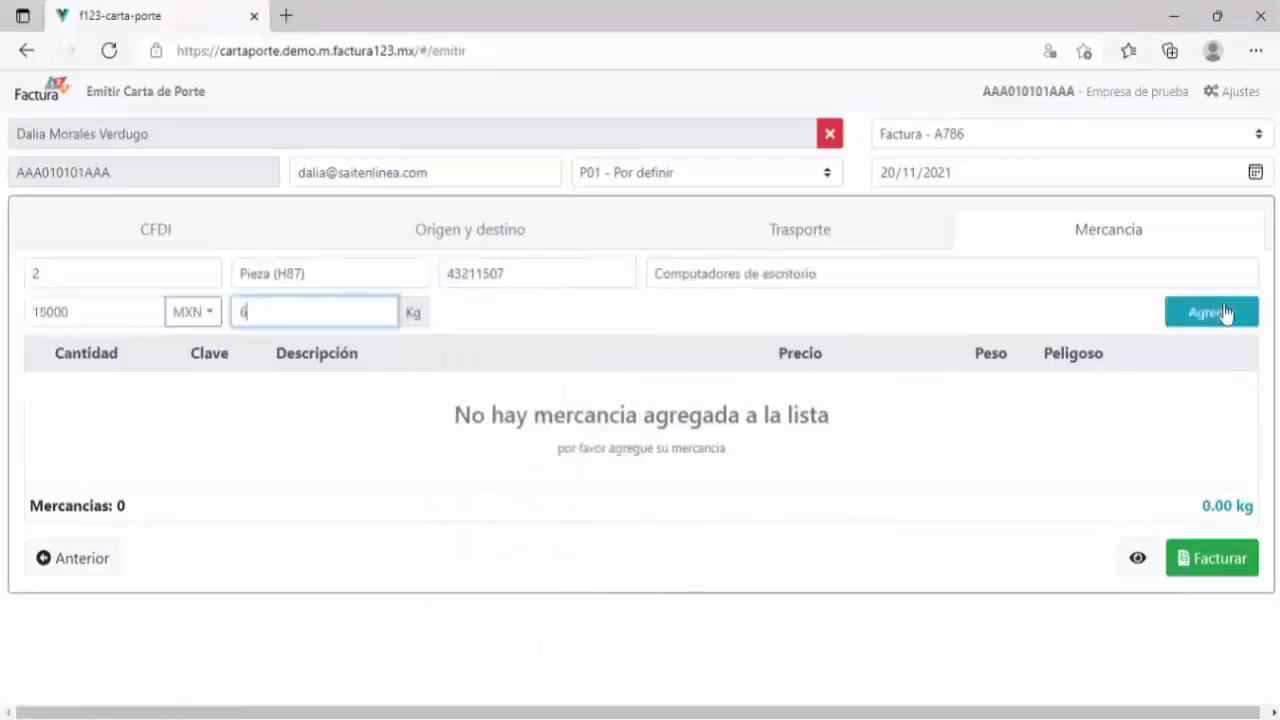
left_click(1222, 313)
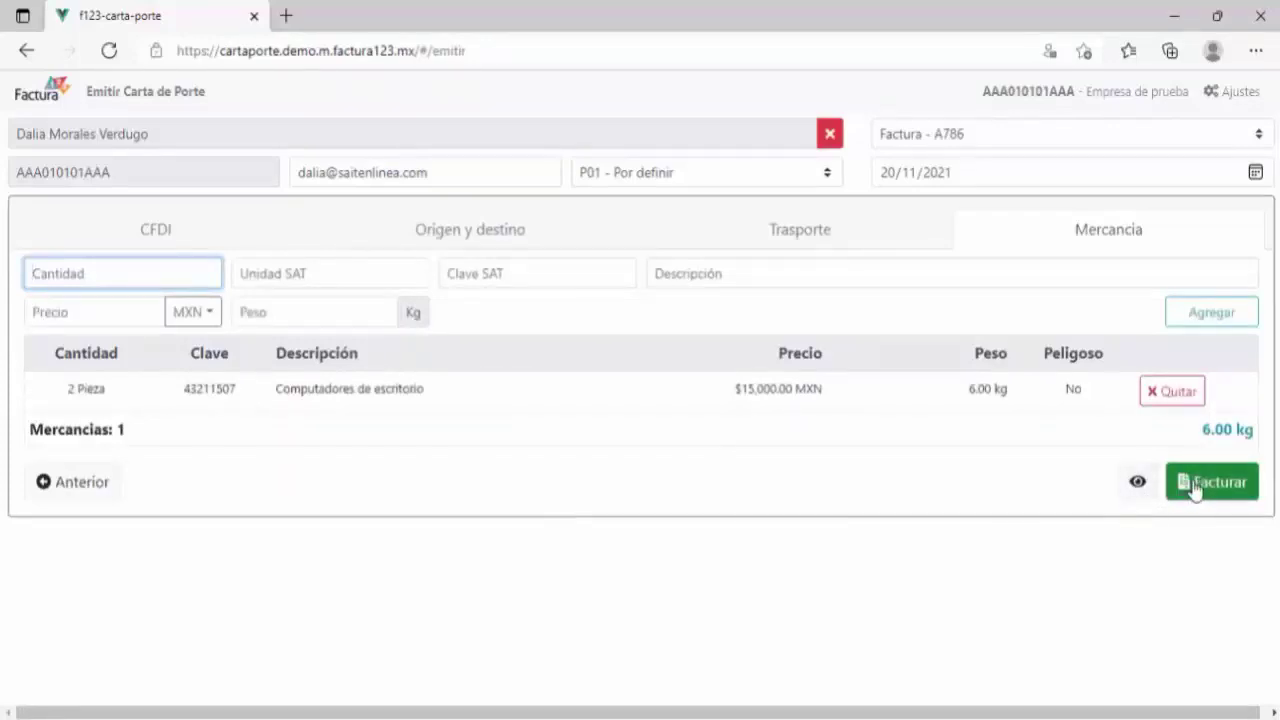
Step: Preview the invoice PDF, scroll through it, and close the preview
left_click(1138, 482)
scroll(943, 371, "down", 5)
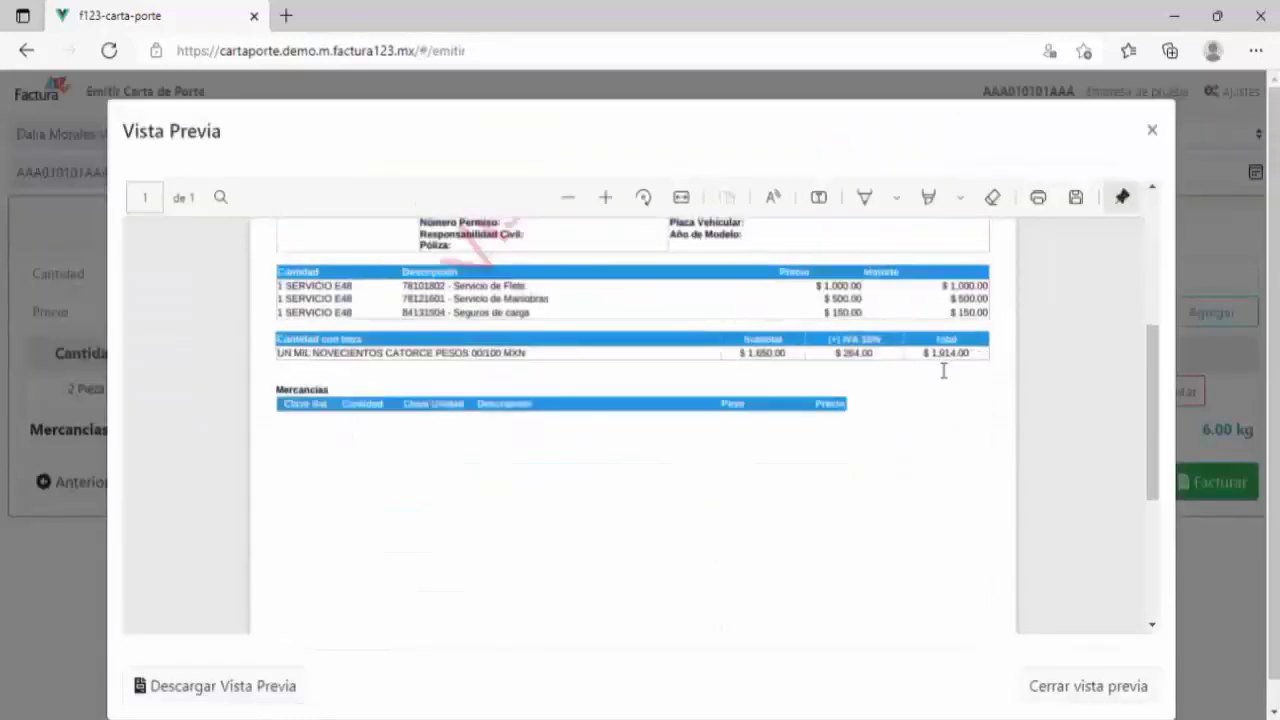
scroll(943, 371, "up", 5)
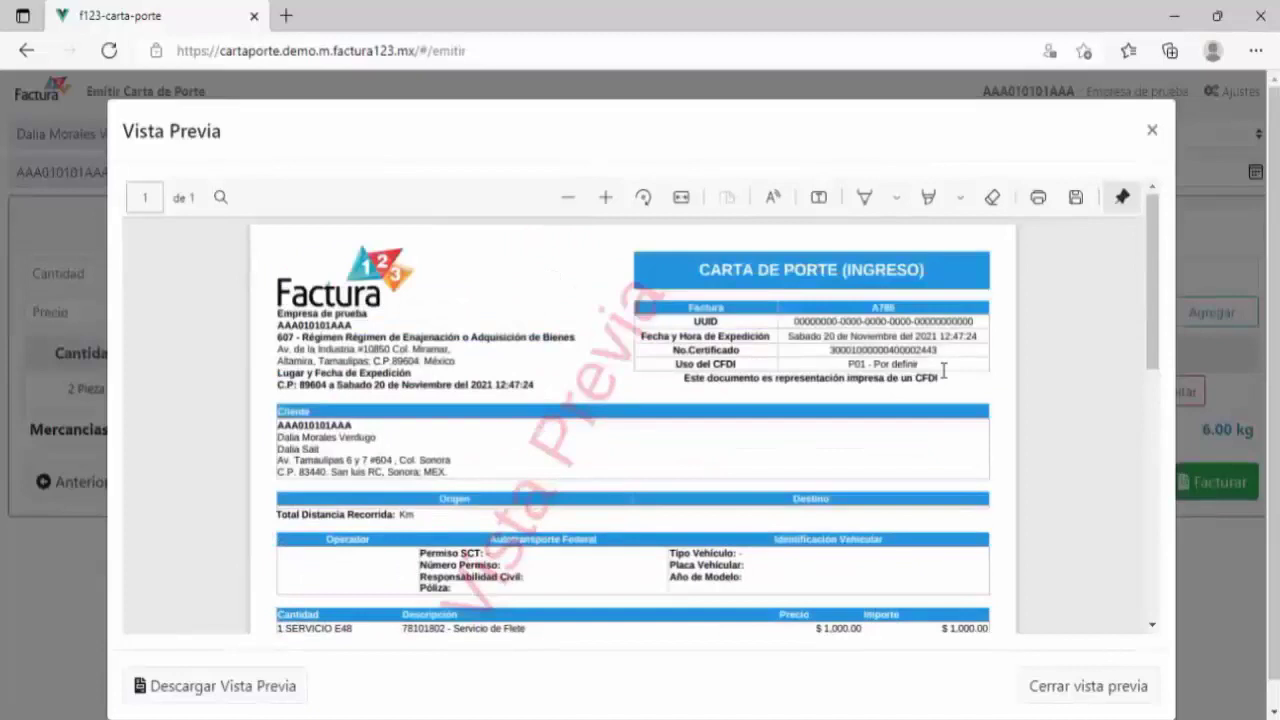
left_click(1154, 134)
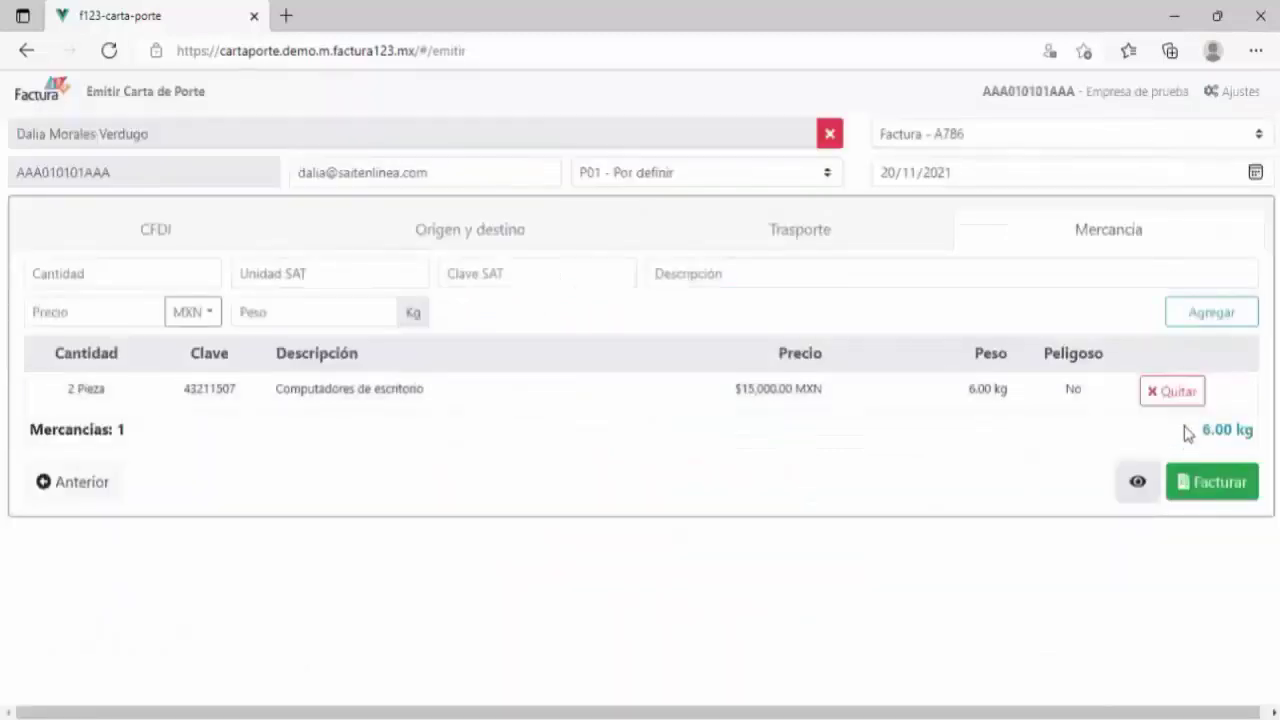
Step: Stamp the invoice, review the downloaded PDF, then advance to the CFDI Ingreso example slide
left_click(1222, 490)
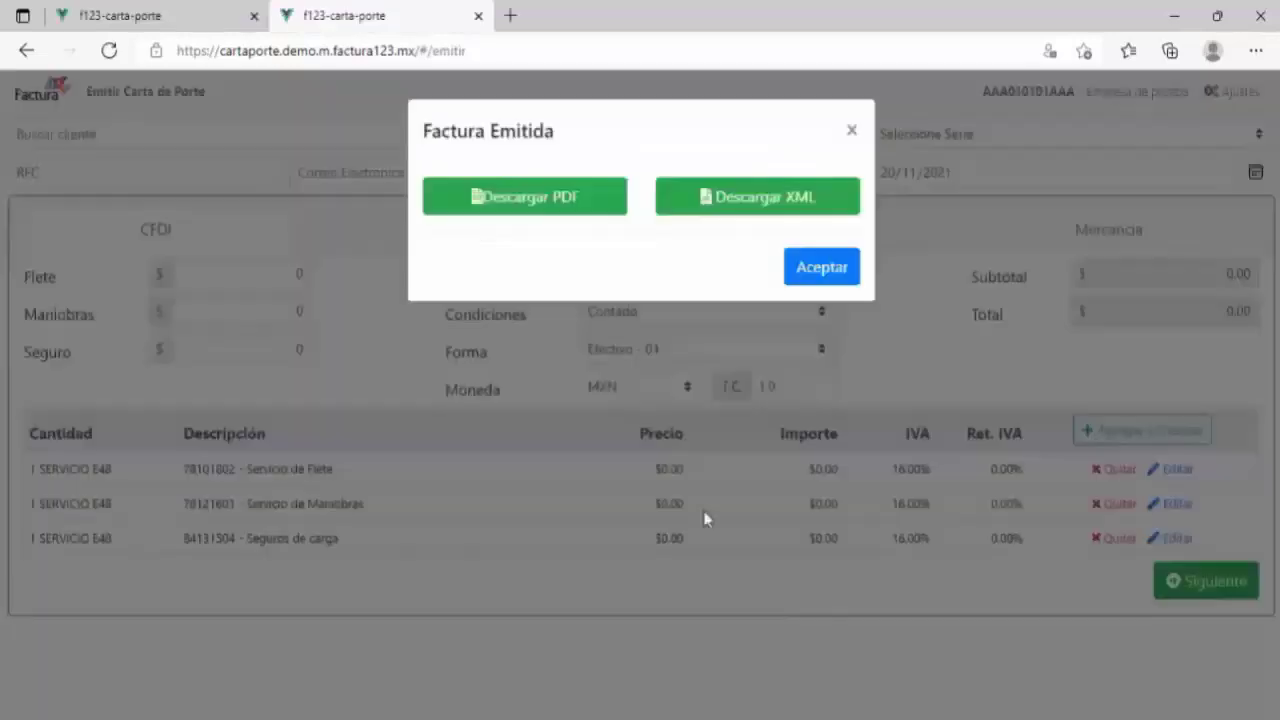
left_click(588, 205)
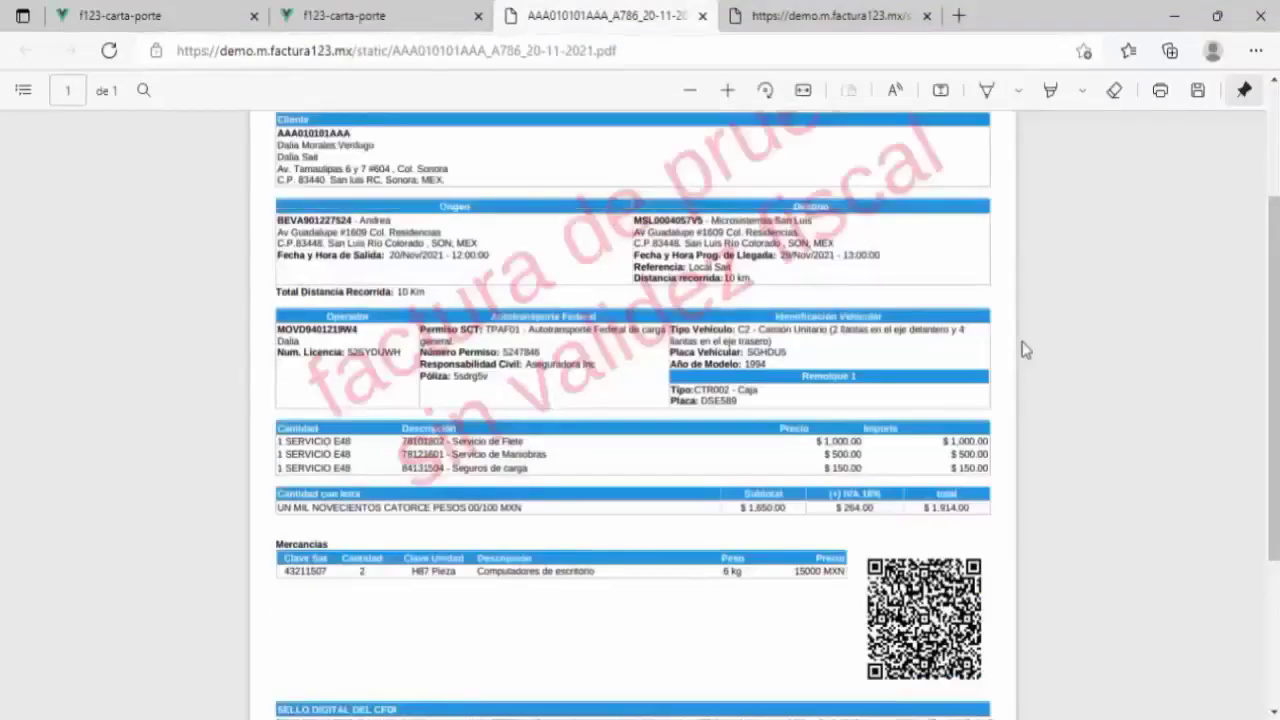
scroll(1024, 349, "up", 1)
scroll(1024, 349, "up", 1)
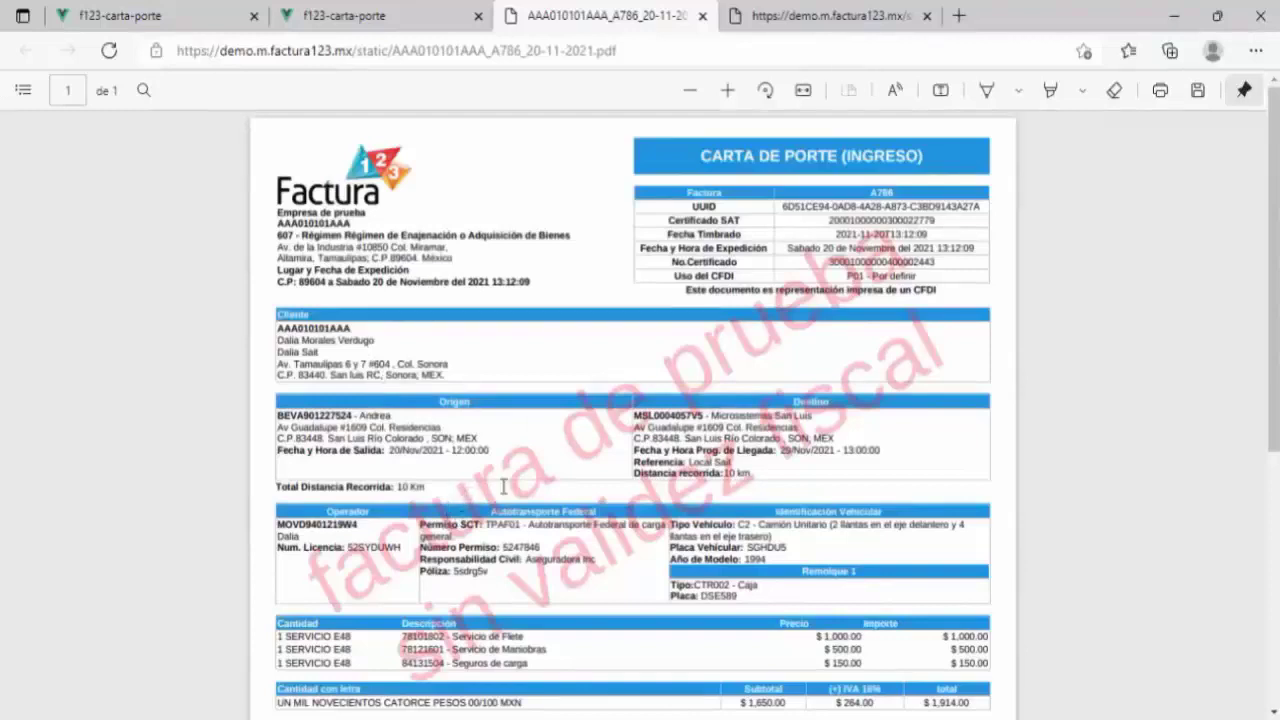
scroll(500, 492, "down", 2)
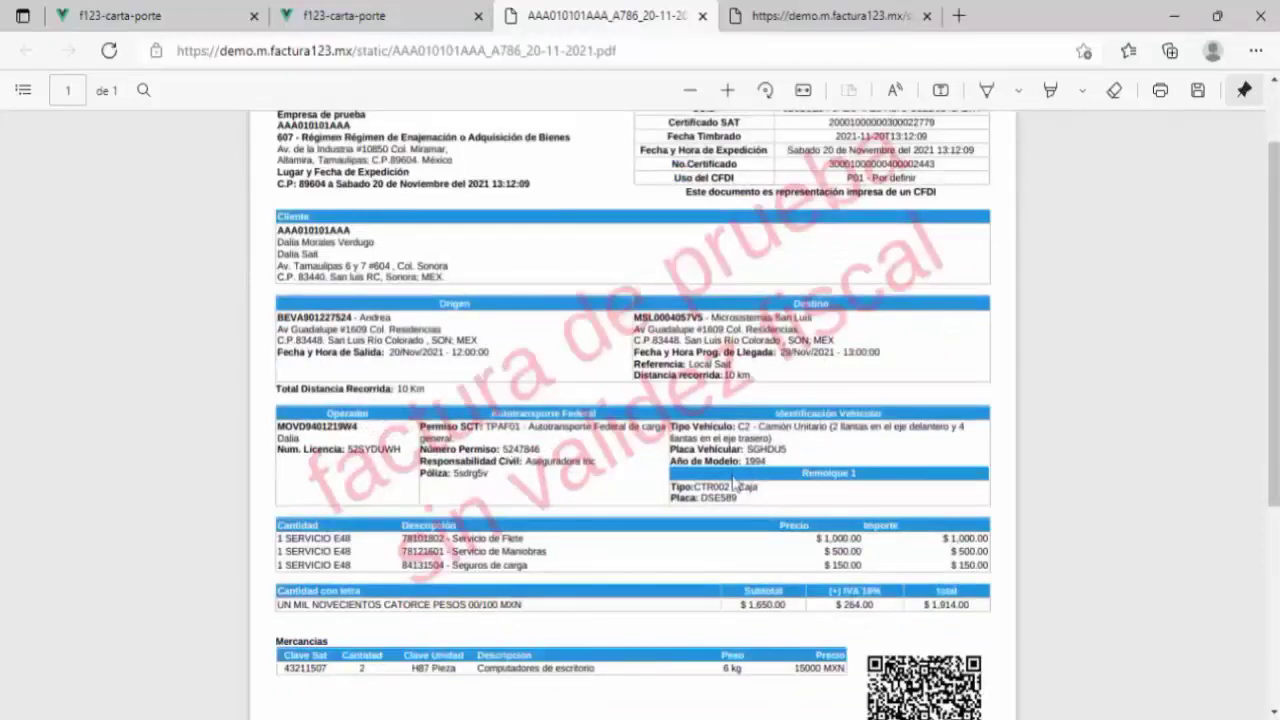
scroll(428, 428, "down", 1)
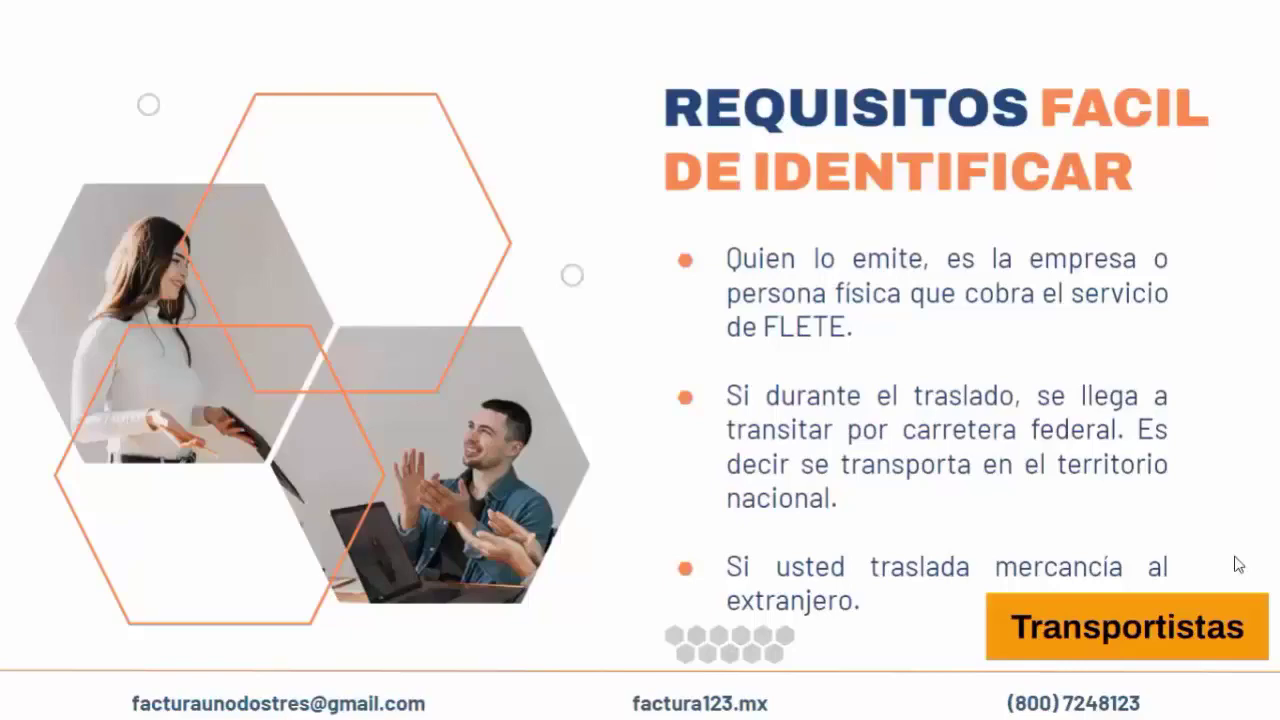
key("Right")
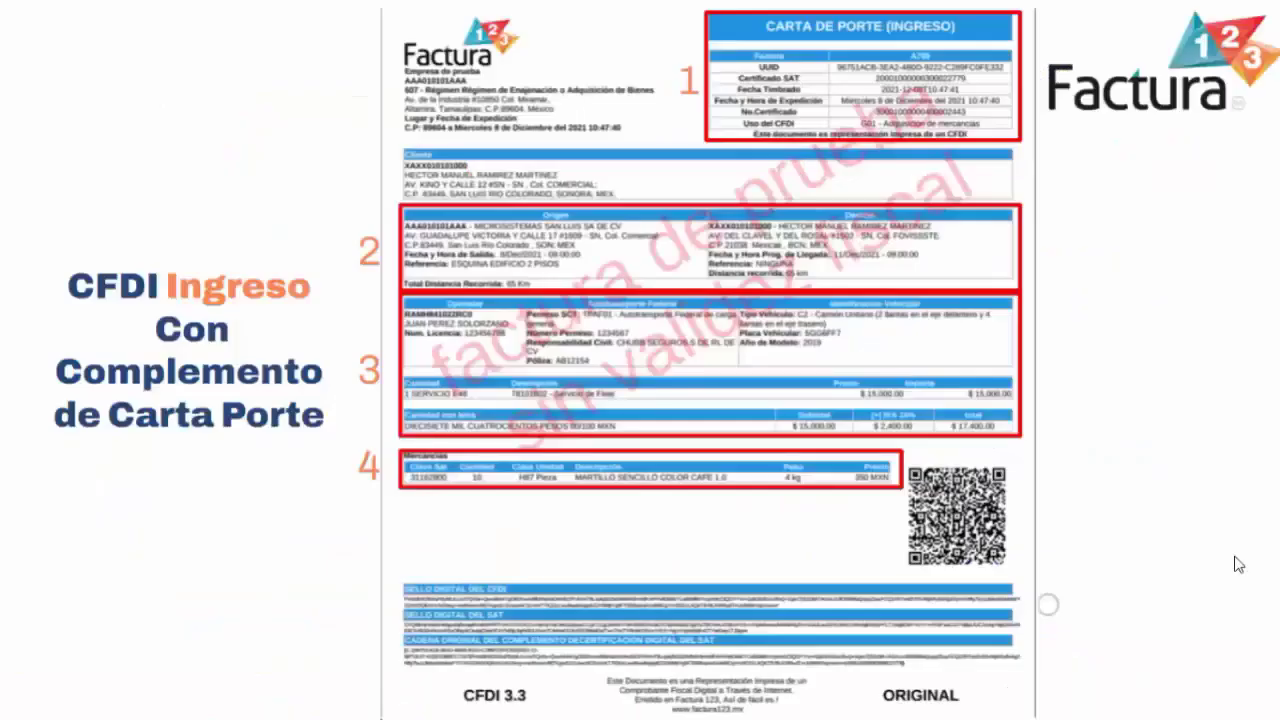